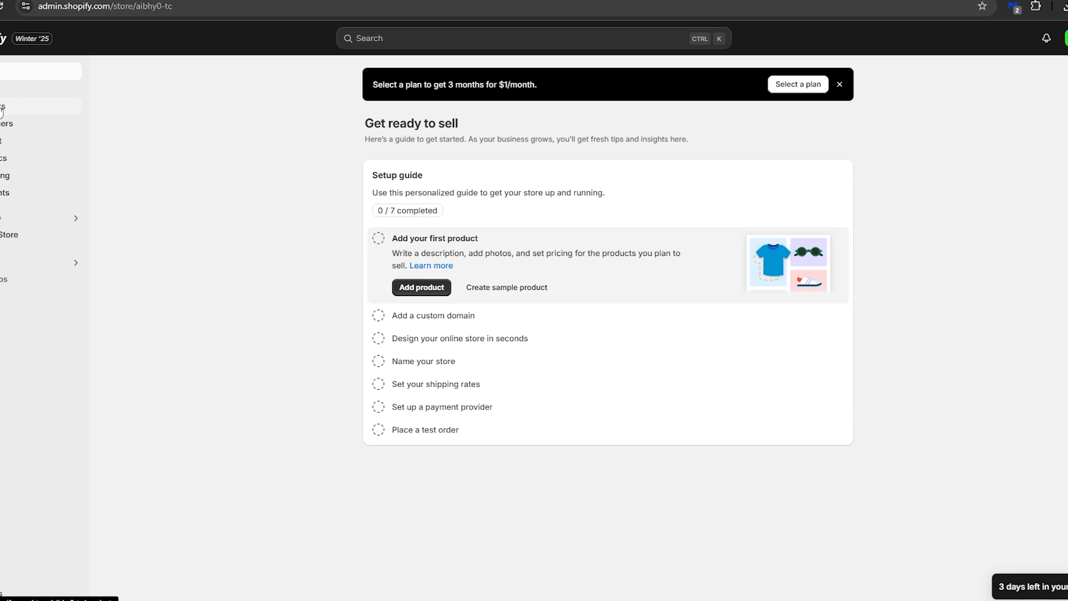
Start a new product in the store and title it "Gravity Water Filter"
{"action": "left_click", "coordinate": [33, 106]}
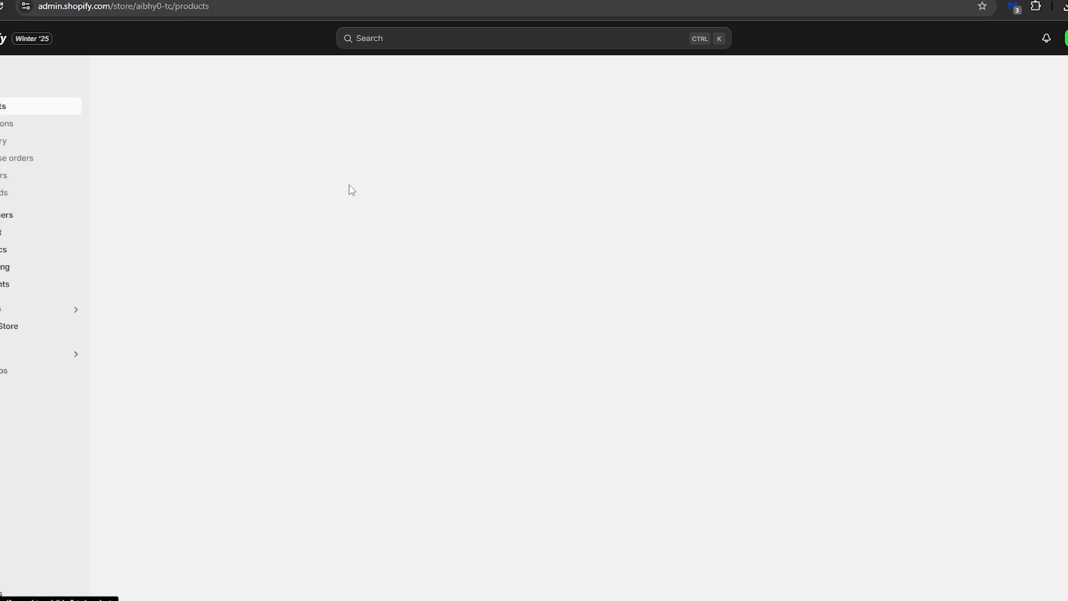
{"action": "left_click", "coordinate": [317, 230]}
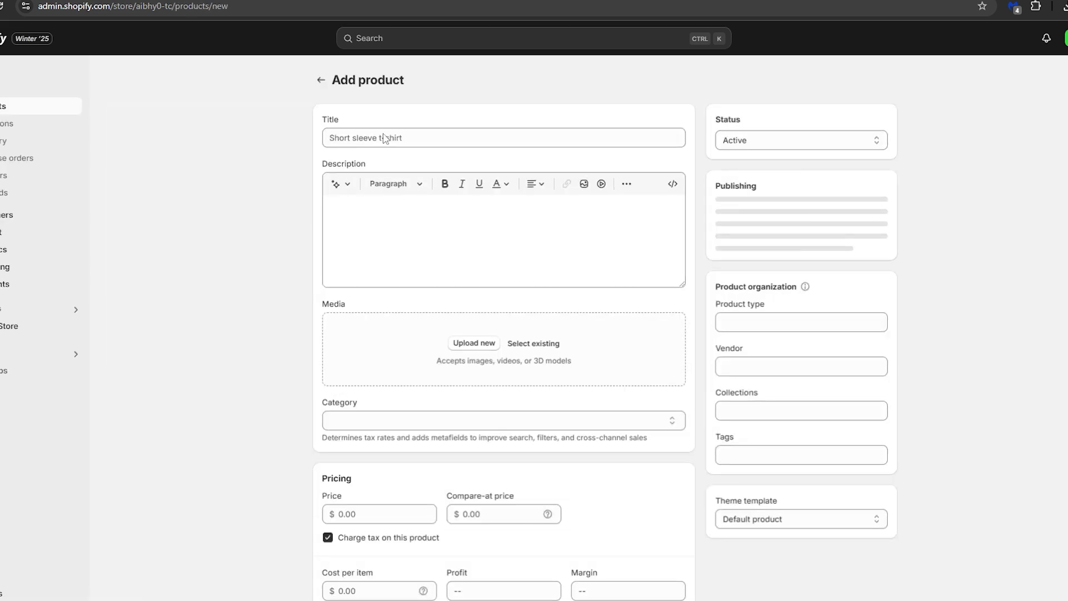
{"action": "left_click", "coordinate": [427, 144]}
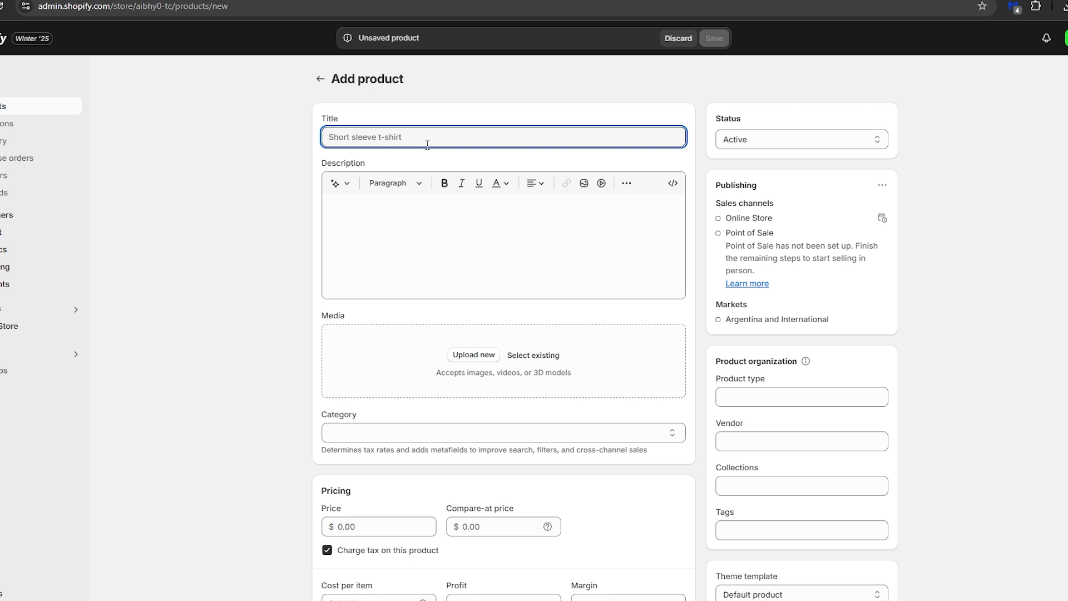
{"action": "type", "text": "W"}
{"action": "key", "text": "BackSpace"}
{"action": "type", "text": "Gravity Water Filter"}
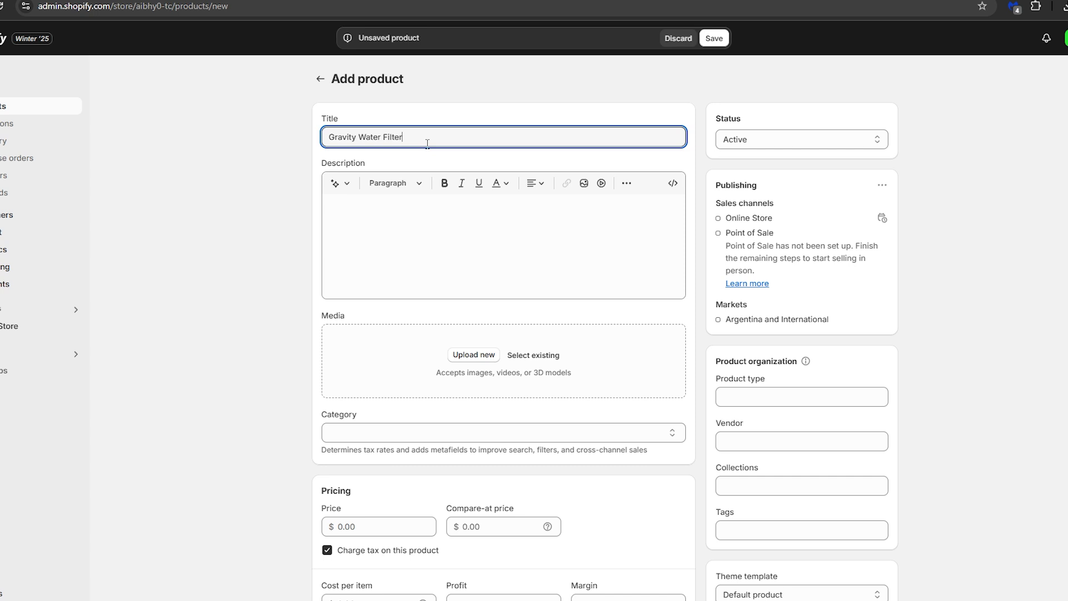
Generate a product description from the copied keywords "Gravity Water Filter" in the Expert tone and keep the suggested text
{"action": "key", "text": "ctrl+a"}
{"action": "key", "text": "ctrl+c"}
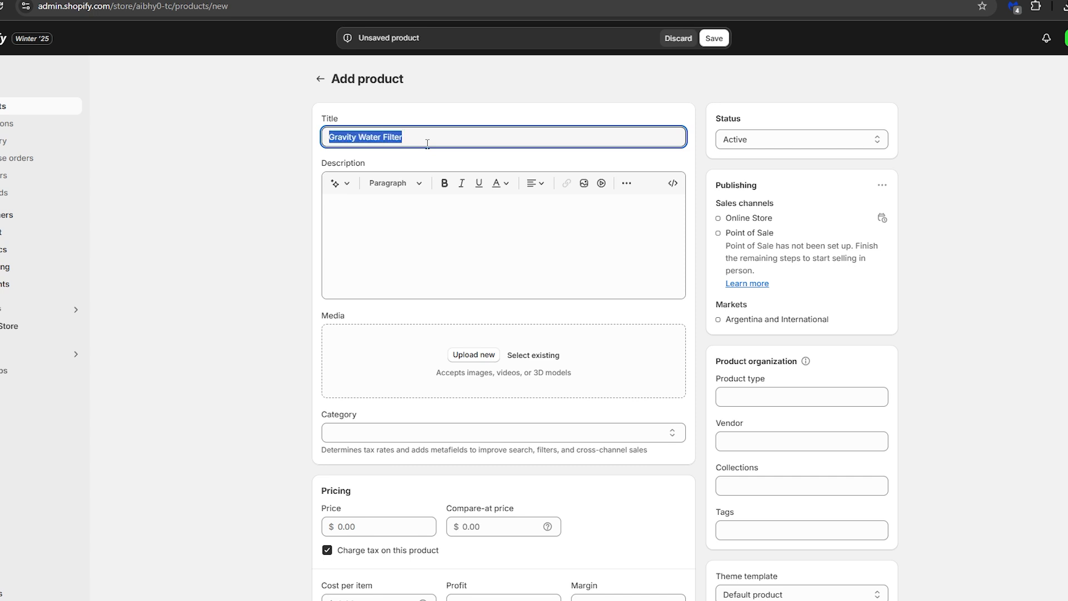
{"action": "left_click", "coordinate": [441, 102]}
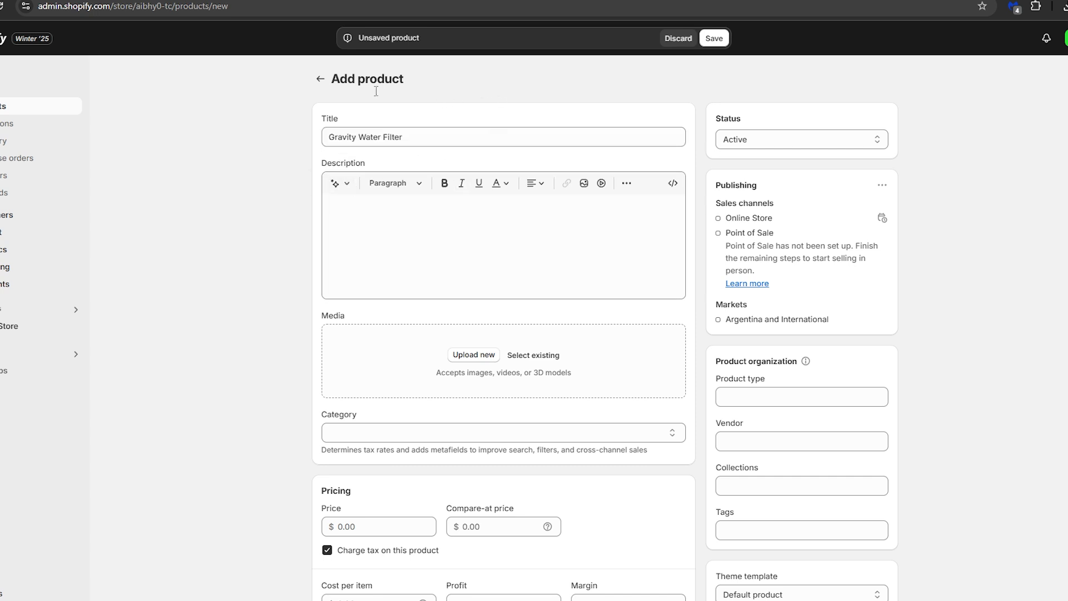
{"action": "left_click", "coordinate": [351, 191]}
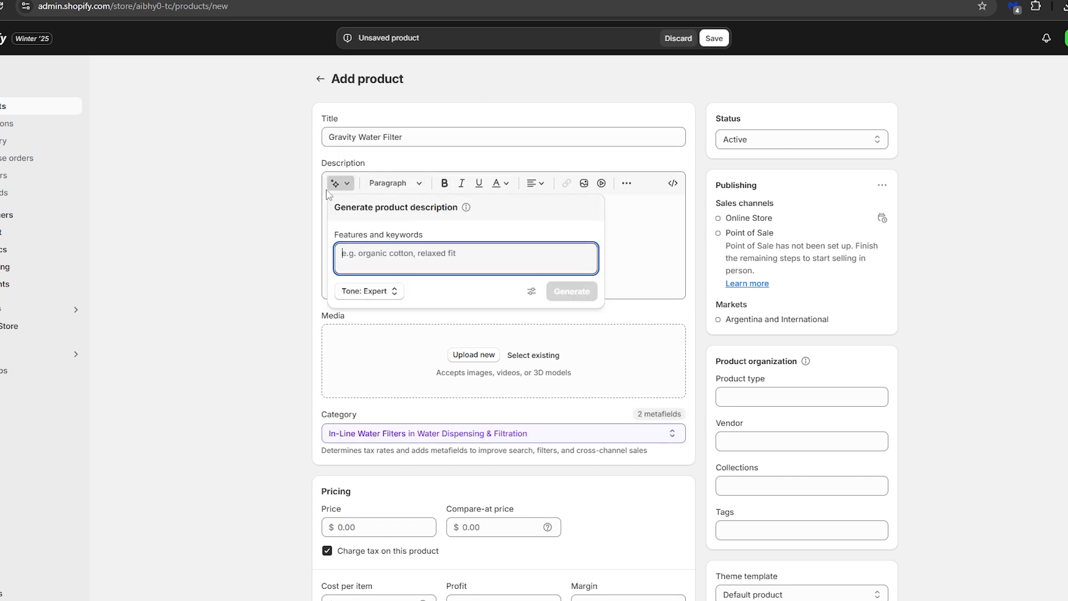
{"action": "key", "text": "ctrl+v"}
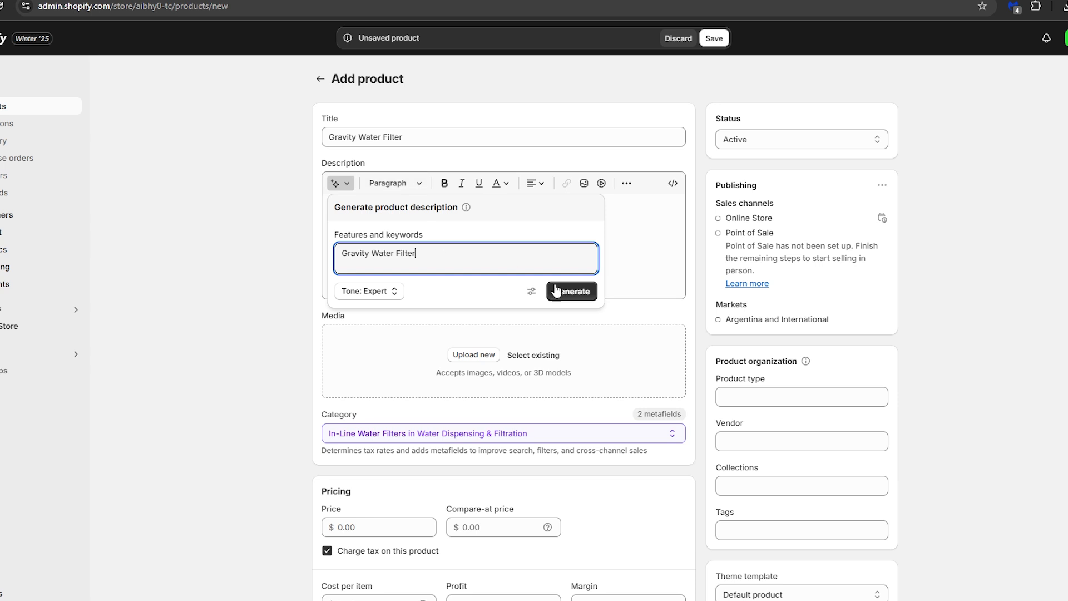
{"action": "left_click", "coordinate": [574, 293]}
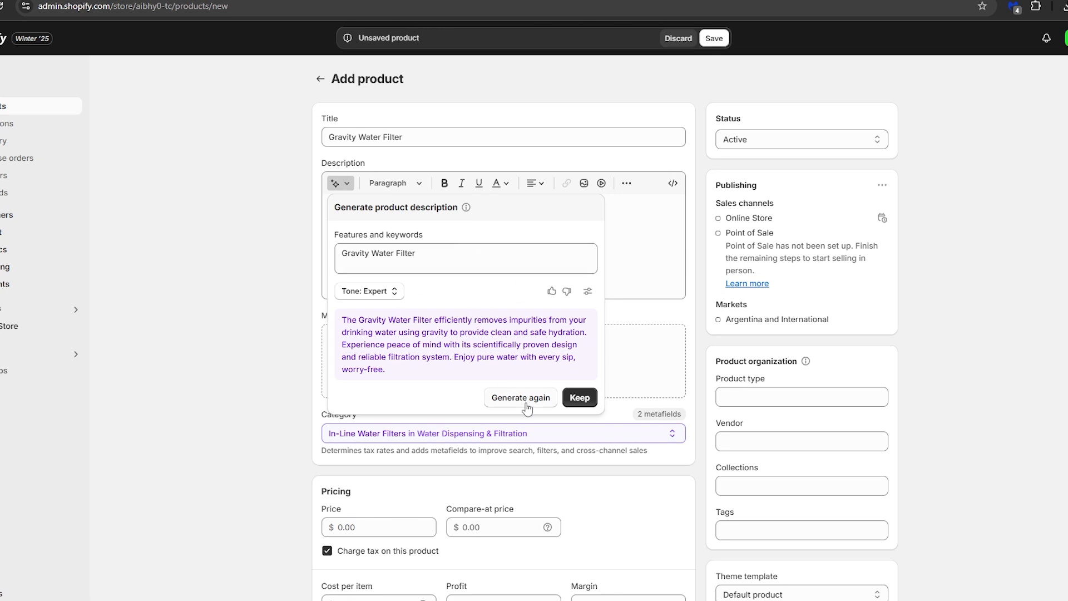
{"action": "left_click", "coordinate": [582, 398]}
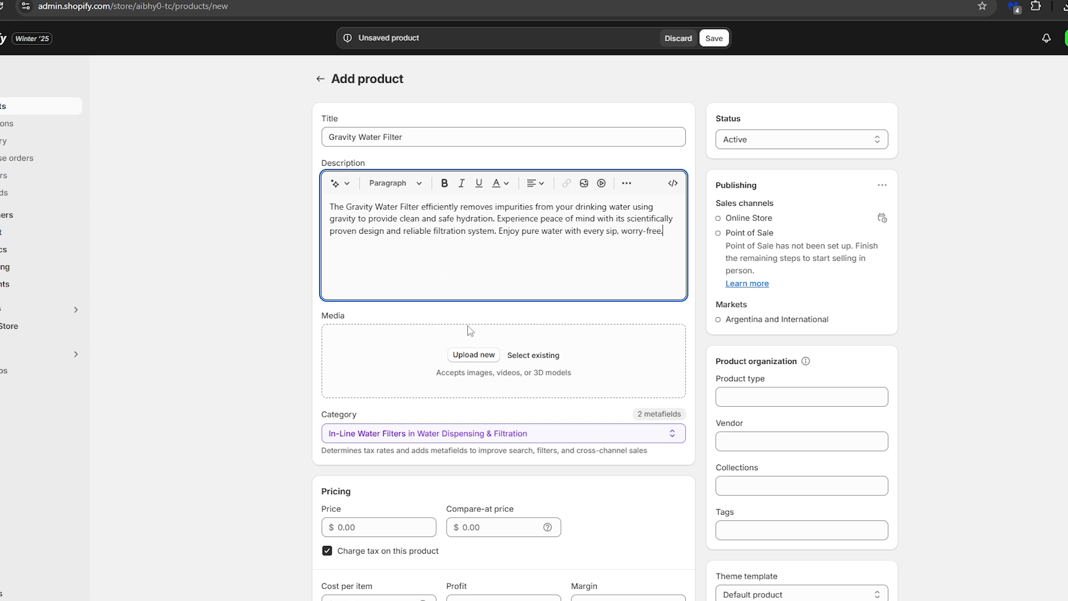
Upload the photo of the blue water filter hanging in the forest as the product's media
{"action": "left_click", "coordinate": [478, 356]}
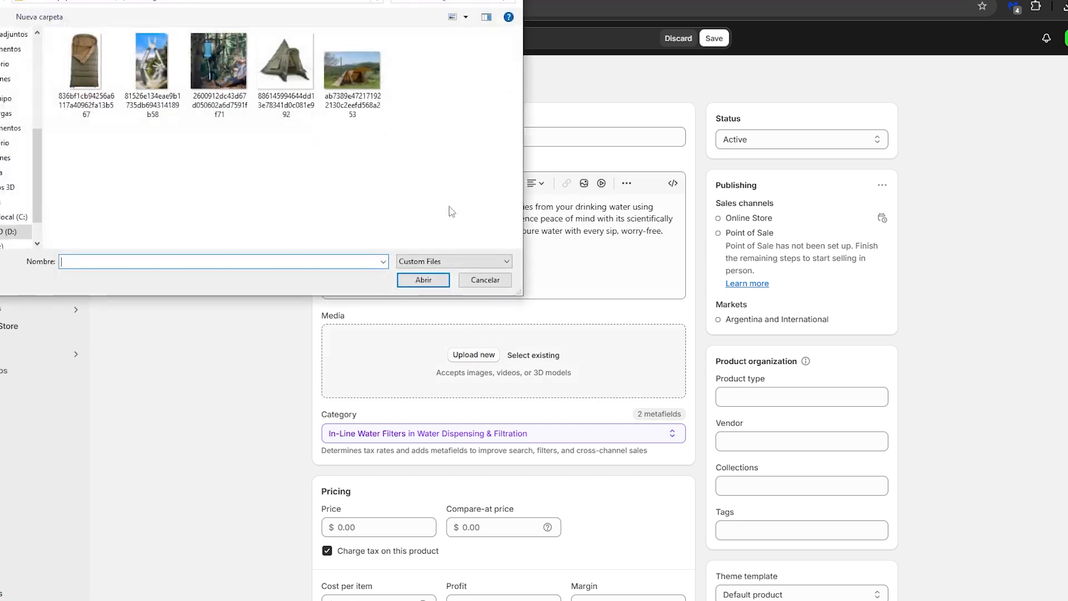
{"action": "double_click", "coordinate": [219, 62]}
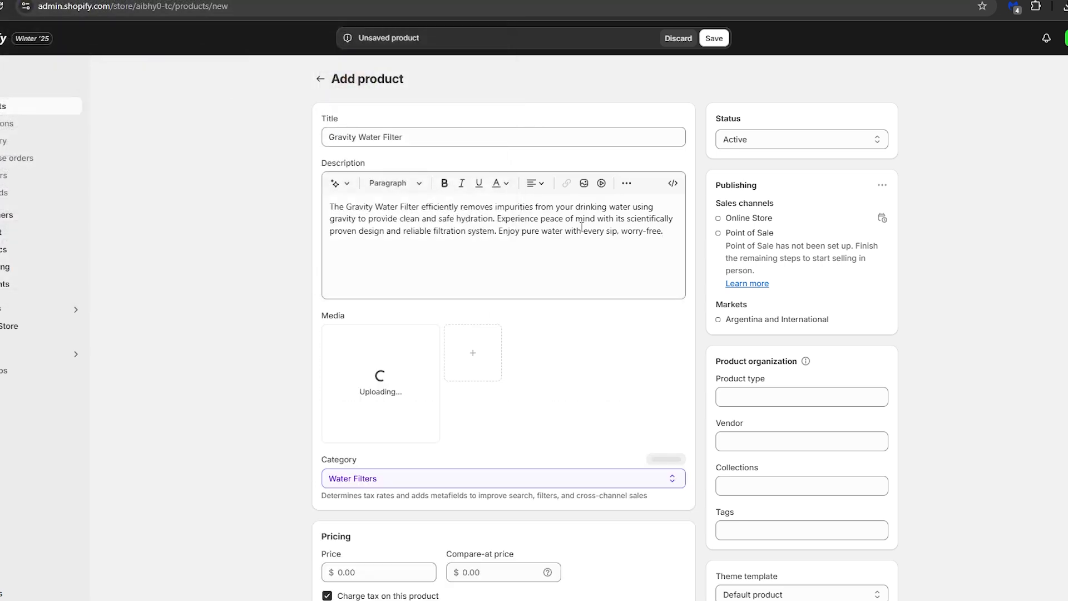
Add the product to the Home page collection and tag it "Camping Gear"
{"action": "scroll", "coordinate": [764, 412], "scroll_direction": "down", "scroll_amount": 2}
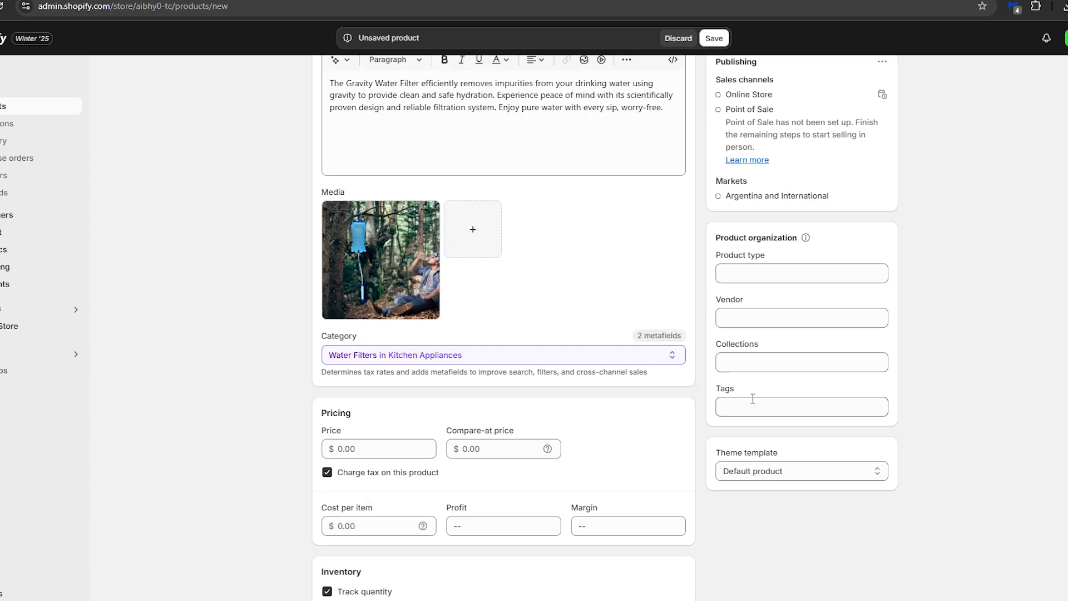
{"action": "left_click", "coordinate": [782, 362]}
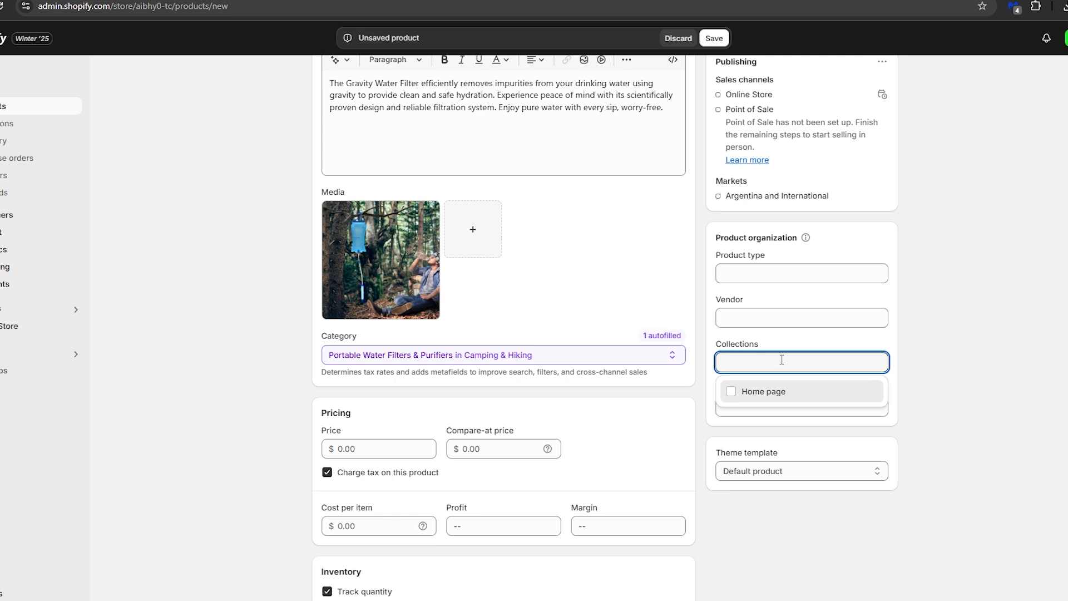
{"action": "left_click", "coordinate": [731, 391]}
{"action": "left_click", "coordinate": [763, 423]}
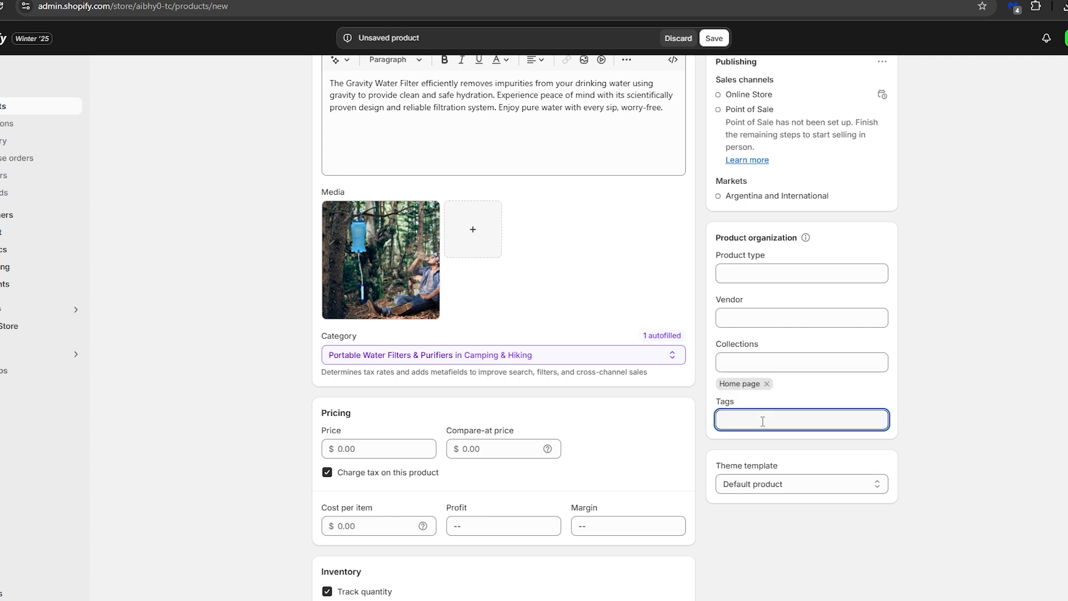
{"action": "type", "text": "Campin"}
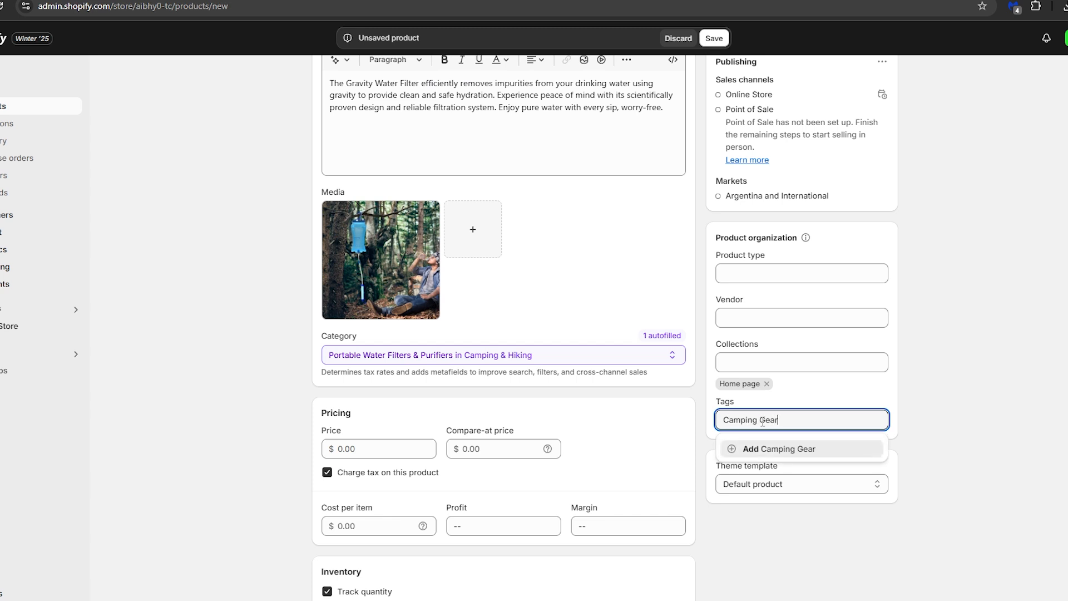
{"action": "type", "text": "g Gear"}
{"action": "key", "text": "Return"}
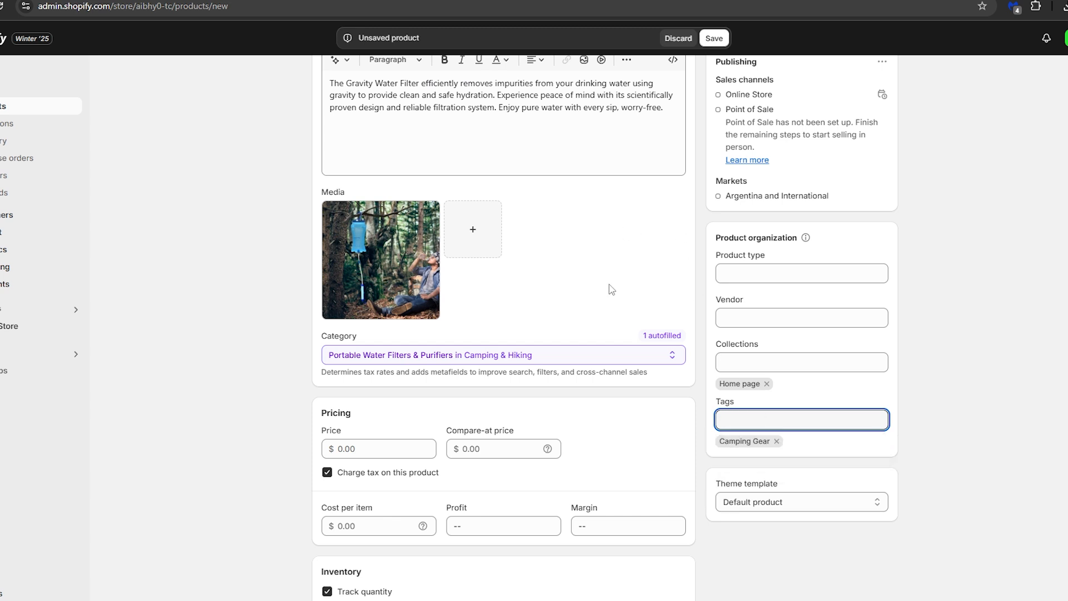
Examine the product's suggested category and the subcategories offered under it
{"action": "scroll", "coordinate": [573, 294], "scroll_direction": "up", "scroll_amount": 2}
{"action": "scroll", "coordinate": [367, 340], "scroll_direction": "down", "scroll_amount": 2}
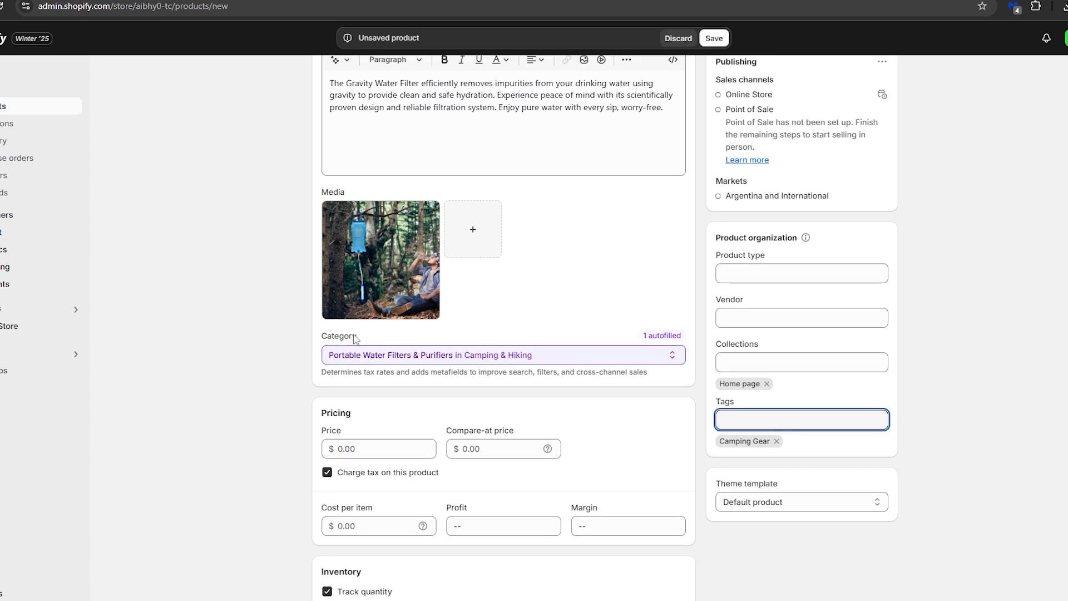
{"action": "left_click", "coordinate": [363, 340]}
{"action": "double_click", "coordinate": [362, 342]}
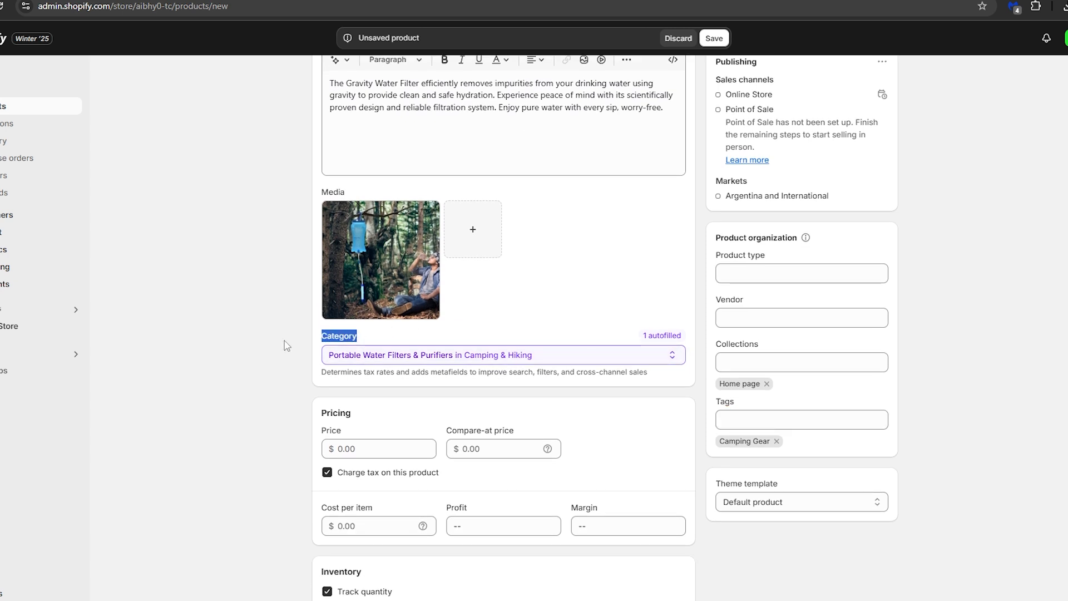
{"action": "left_click", "coordinate": [371, 337]}
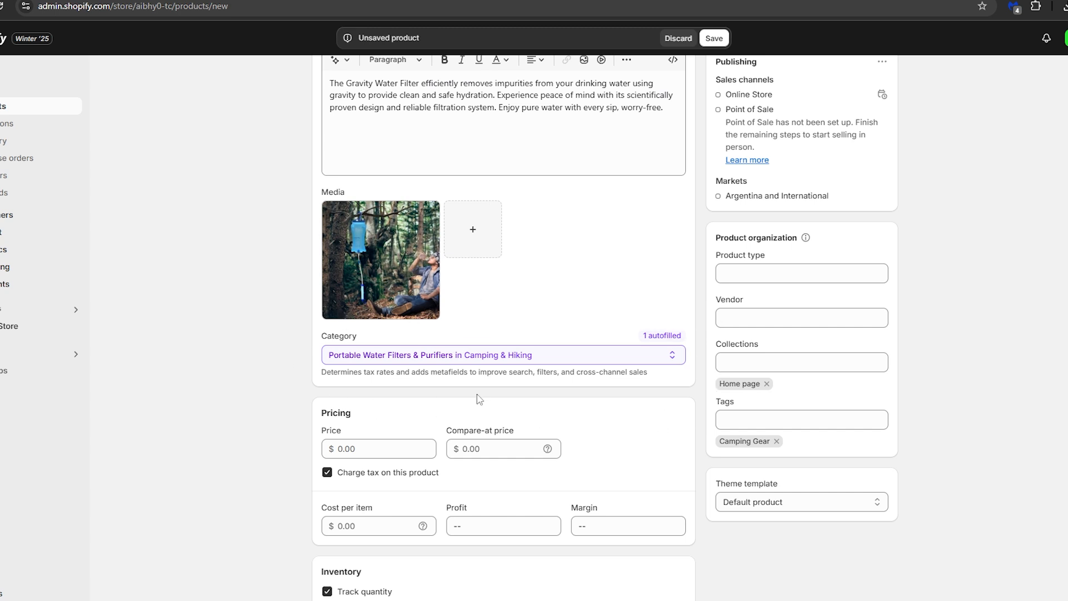
{"action": "left_click", "coordinate": [439, 355]}
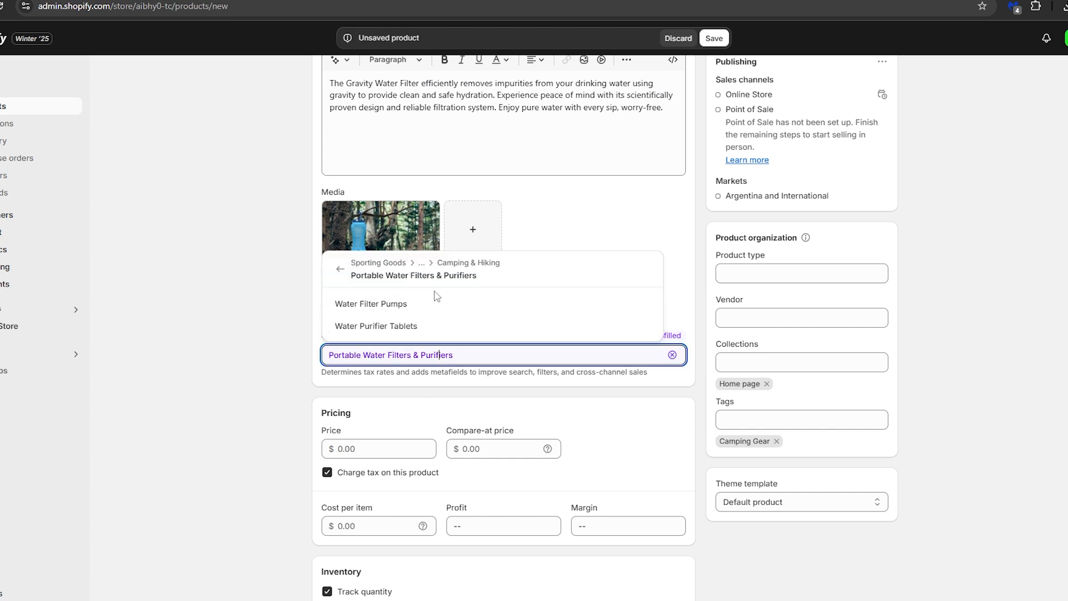
{"action": "left_click", "coordinate": [239, 354]}
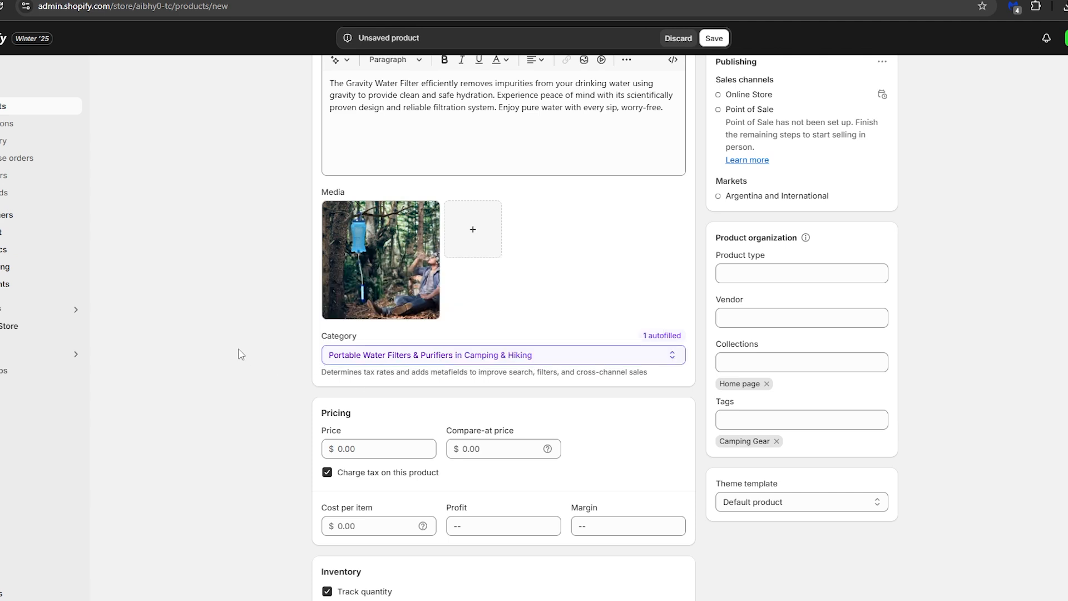
Set the product's price to $80,000 and its cost per item to $60,000
{"action": "scroll", "coordinate": [556, 334], "scroll_direction": "down", "scroll_amount": 3}
{"action": "left_click", "coordinate": [407, 270]}
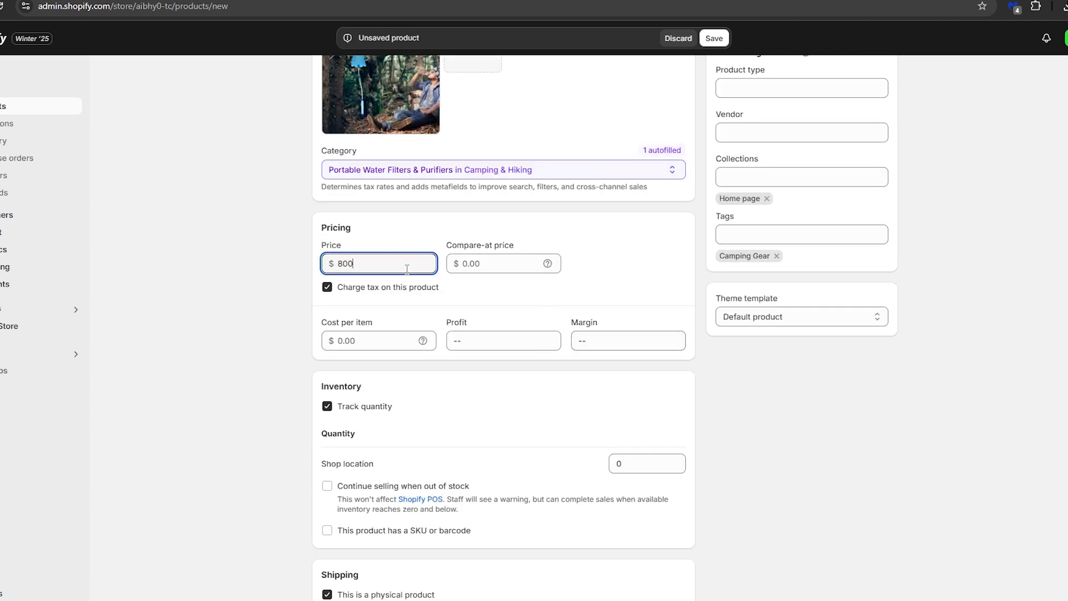
{"action": "left_click", "coordinate": [405, 222]}
{"action": "left_click", "coordinate": [388, 339]}
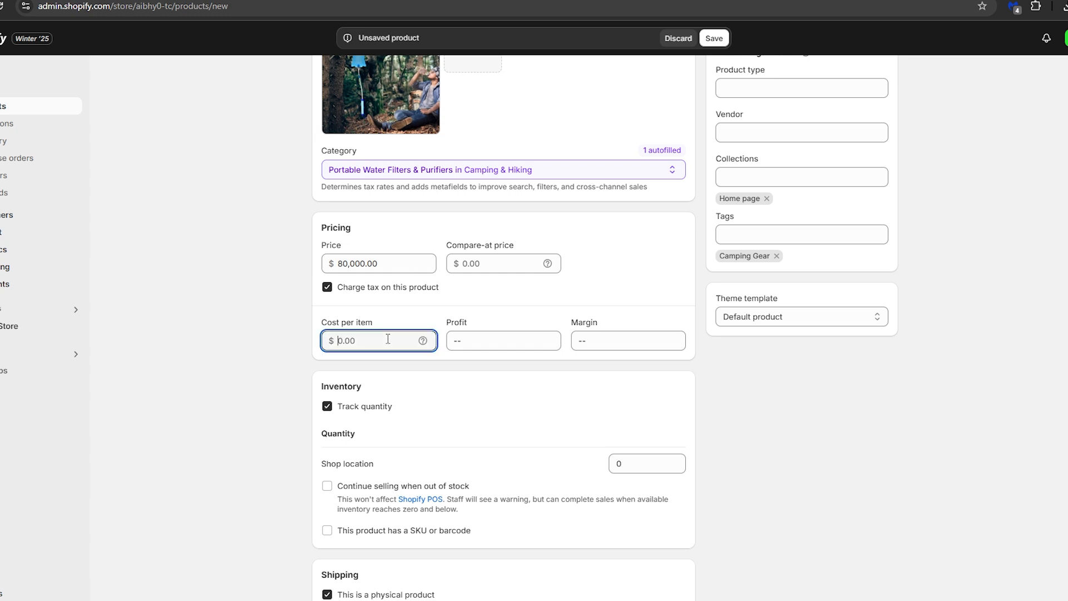
{"action": "type", "text": "60000"}
{"action": "left_click", "coordinate": [491, 323]}
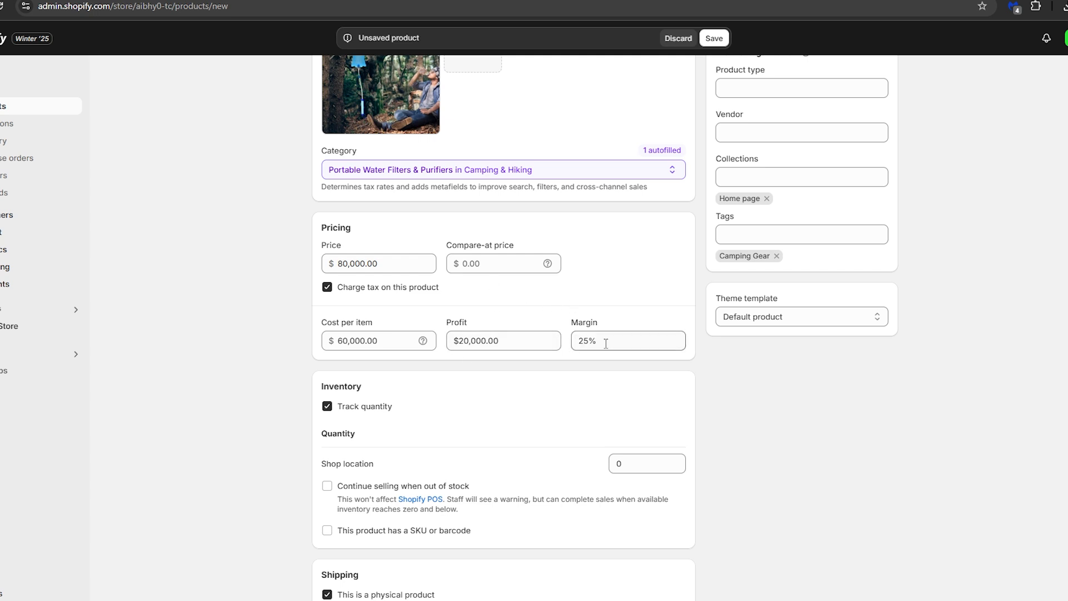
{"action": "mouse_move", "coordinate": [605, 343]}
{"action": "left_mouse_down"}
{"action": "mouse_move", "coordinate": [580, 341]}
{"action": "mouse_move", "coordinate": [608, 323]}
{"action": "left_mouse_up"}
{"action": "left_click", "coordinate": [615, 289]}
Turn off quantity tracking for the product and leave it marked as a physical product
{"action": "scroll", "coordinate": [615, 290], "scroll_direction": "down", "scroll_amount": 3}
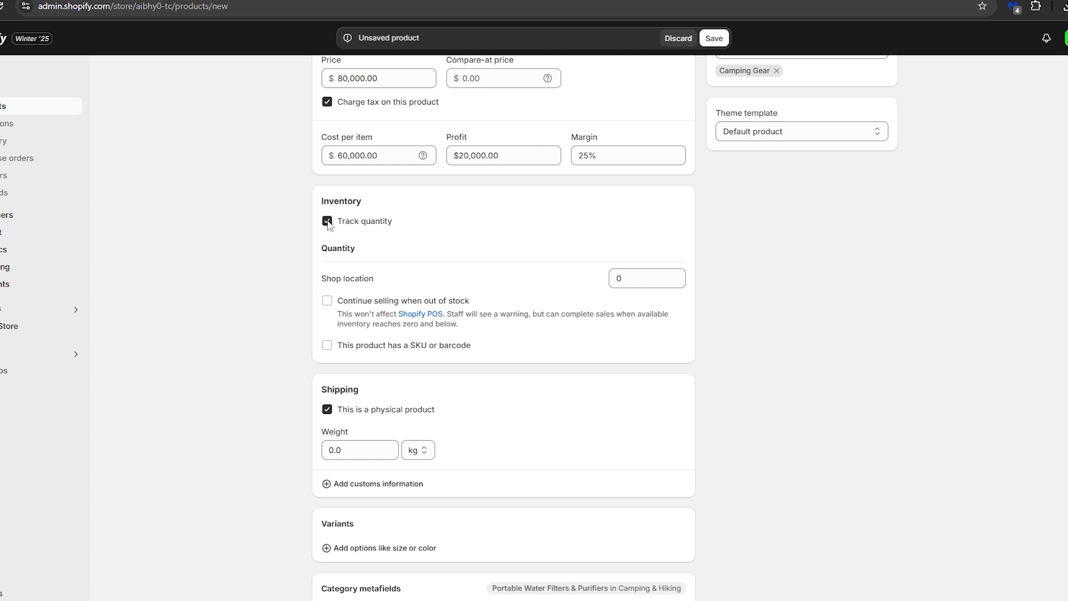
{"action": "left_click", "coordinate": [327, 221]}
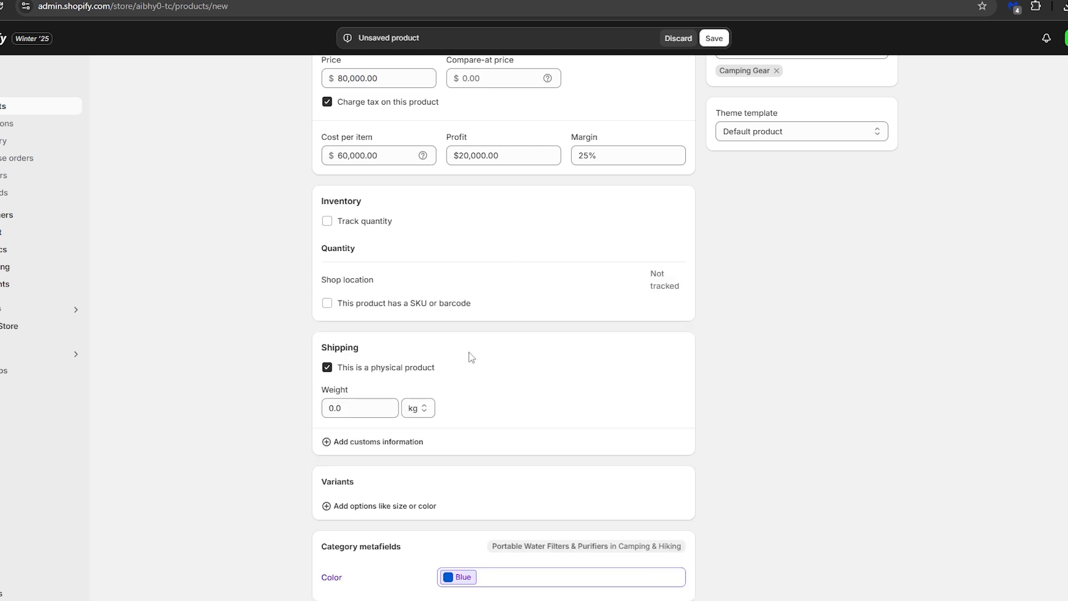
{"action": "scroll", "coordinate": [514, 351], "scroll_direction": "down", "scroll_amount": 3}
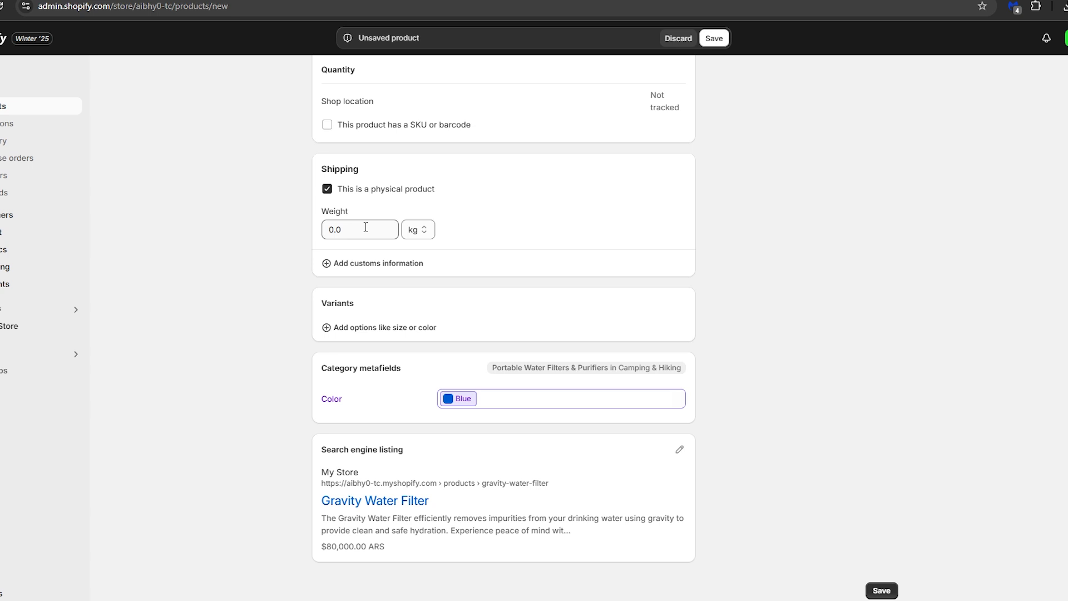
{"action": "double_click", "coordinate": [328, 175]}
{"action": "left_click", "coordinate": [384, 174]}
Save the Gravity Water Filter product and start adding another product from the product list
{"action": "left_click", "coordinate": [882, 591]}
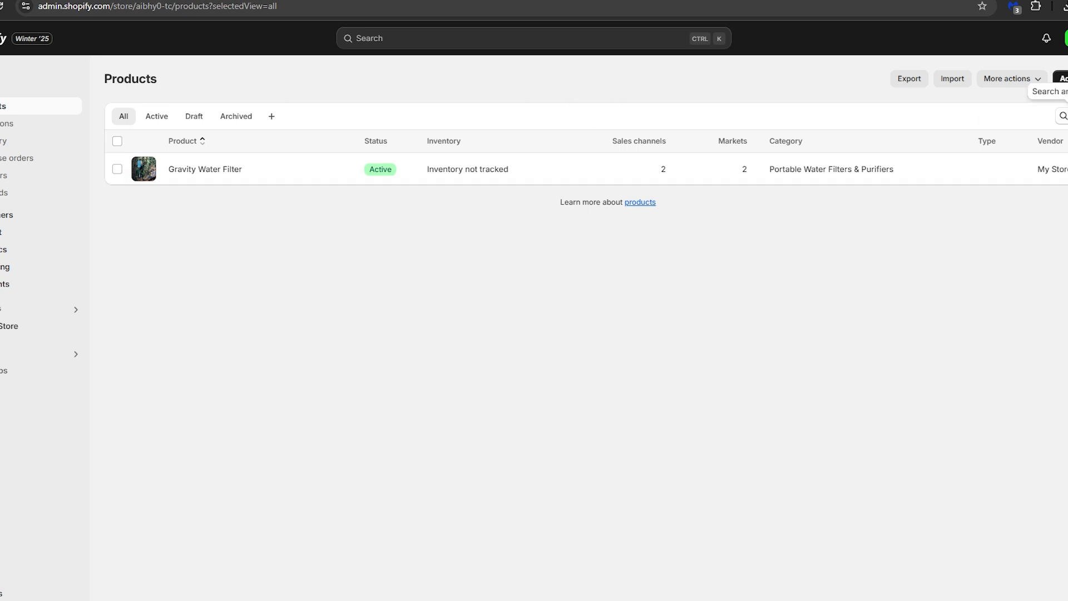
{"action": "left_click", "coordinate": [1060, 78]}
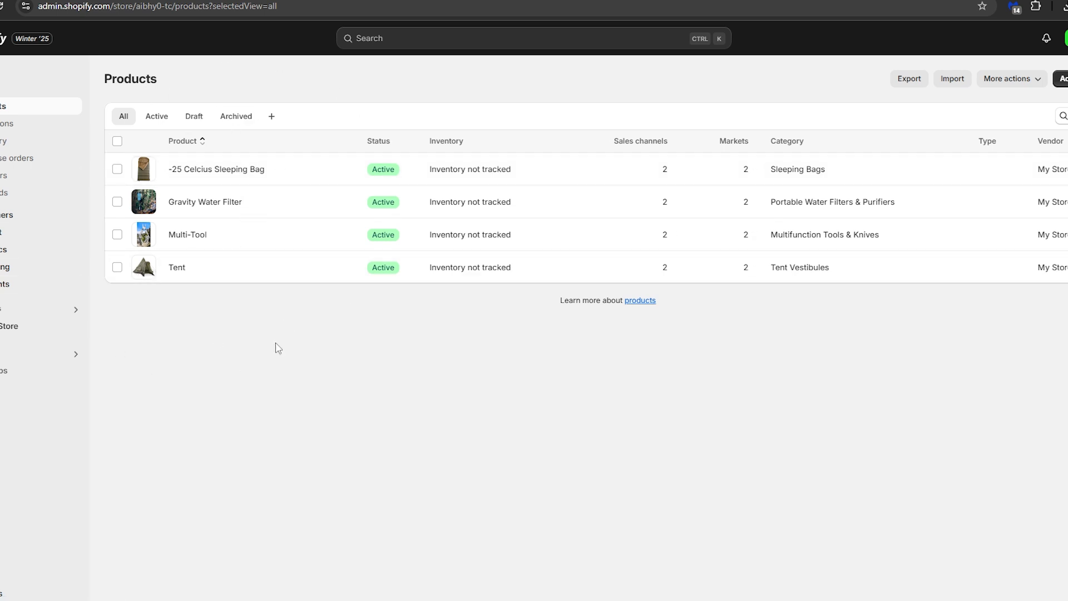
Open the Themes page of the online store
{"action": "left_click", "coordinate": [16, 326]}
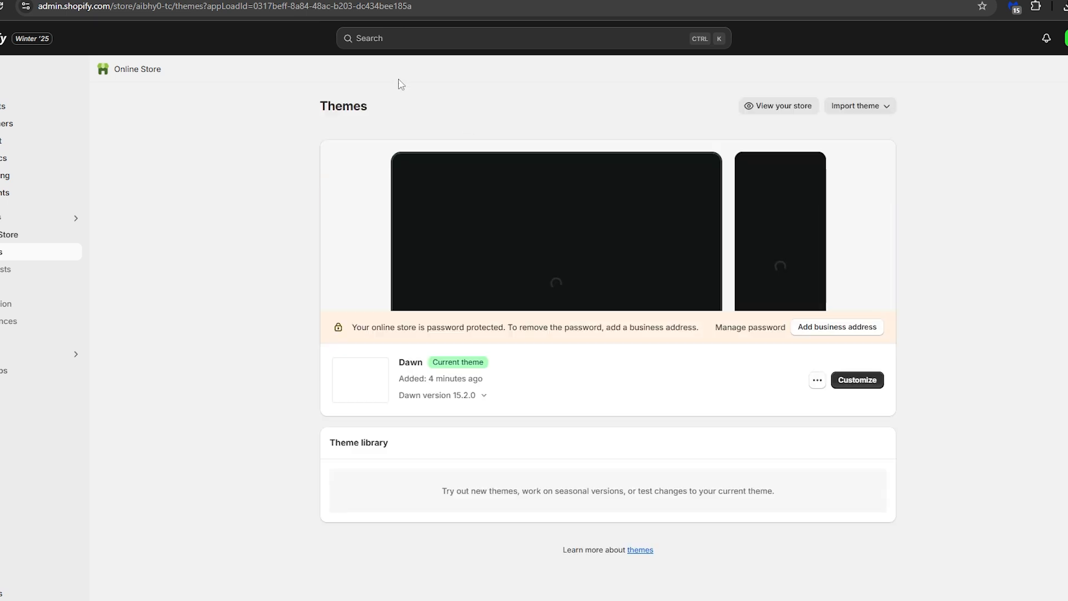
{"action": "left_click_drag", "start_coordinate": [314, 101], "coordinate": [393, 112]}
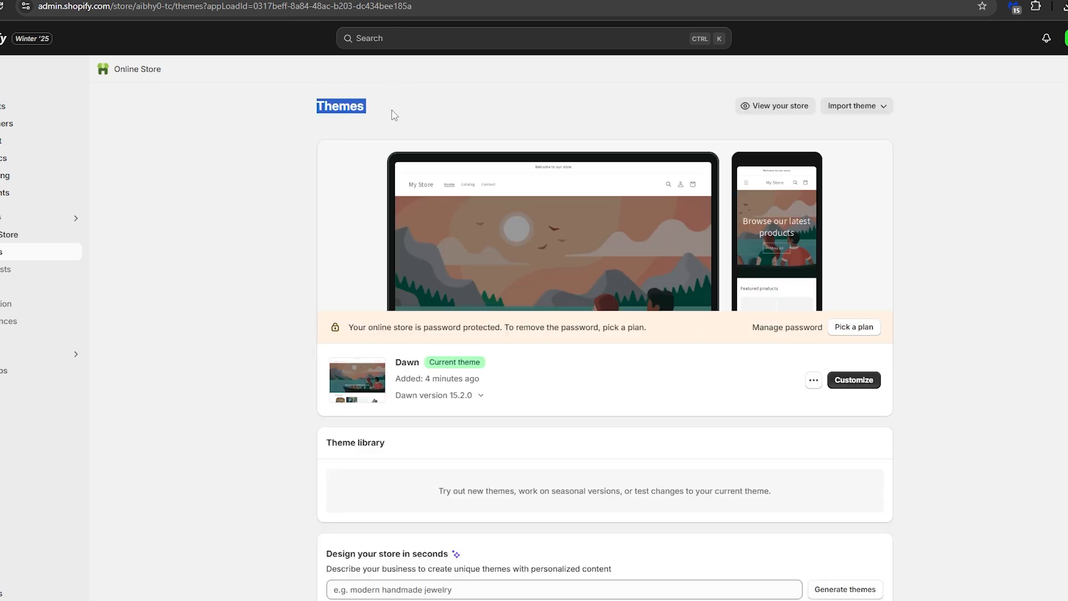
{"action": "left_click", "coordinate": [394, 115]}
{"action": "left_click_drag", "start_coordinate": [318, 106], "coordinate": [388, 112]}
{"action": "left_click", "coordinate": [392, 114]}
Browse the free themes offered for the store and open the Theme Store for more options
{"action": "scroll", "coordinate": [489, 232], "scroll_direction": "down", "scroll_amount": 1}
{"action": "scroll", "coordinate": [492, 232], "scroll_direction": "down", "scroll_amount": 10}
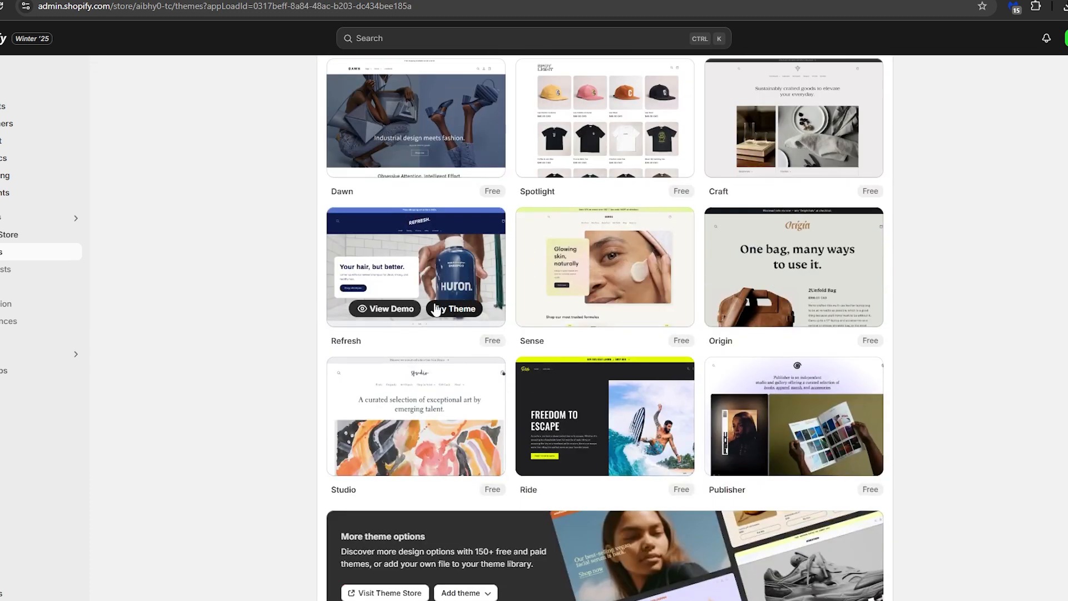
{"action": "mouse_move", "coordinate": [422, 262]}
{"action": "scroll", "coordinate": [422, 262], "scroll_direction": "down", "scroll_amount": 1}
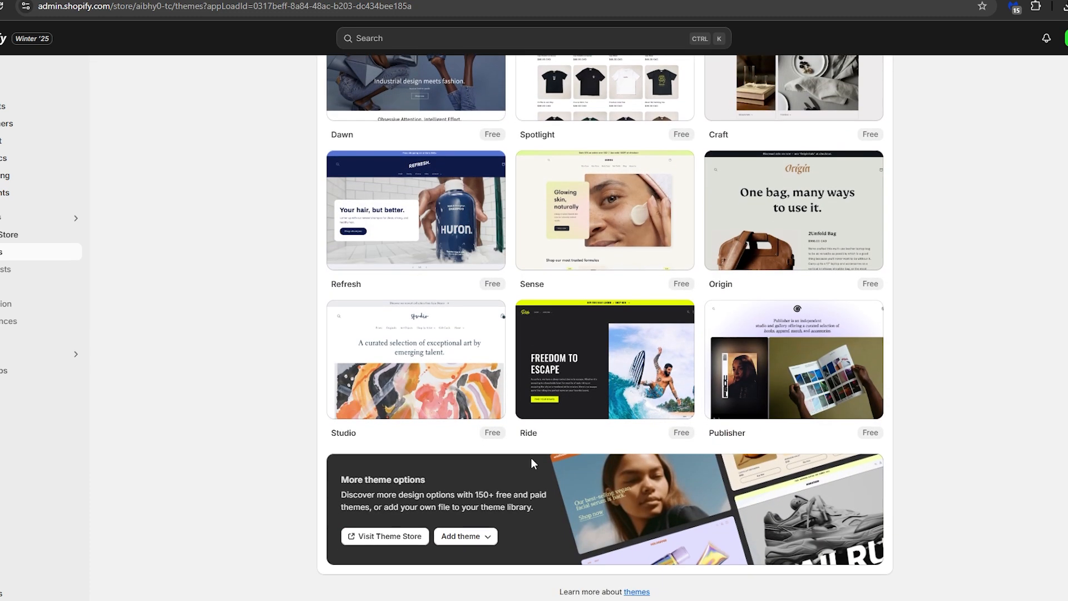
{"action": "left_click", "coordinate": [387, 539]}
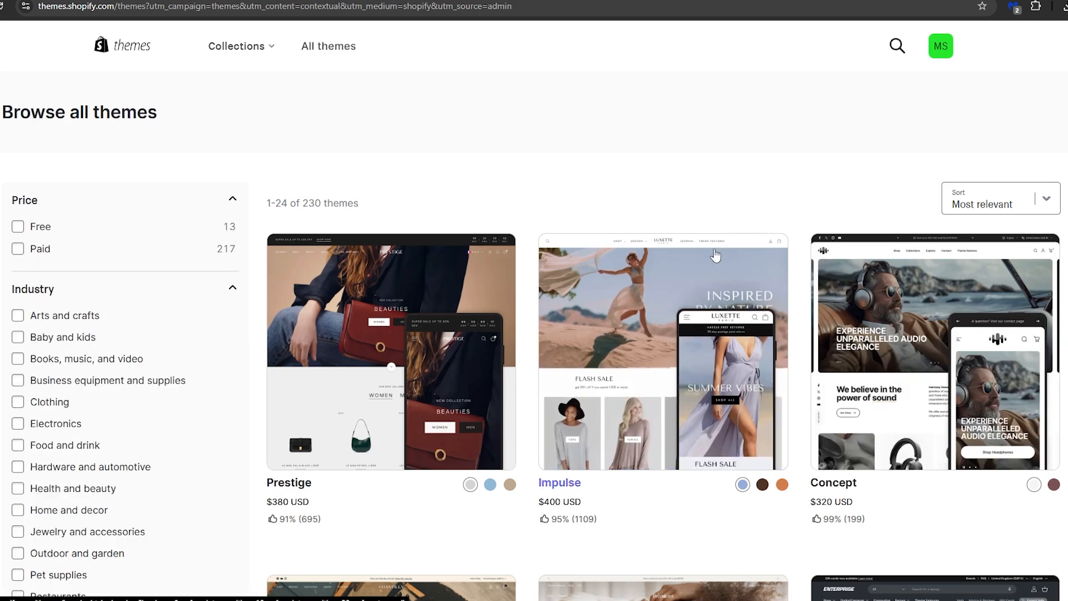
Look through the themes in the Theme Store and open the store's current Dawn theme for customization
{"action": "scroll", "coordinate": [743, 277], "scroll_direction": "down", "scroll_amount": 18}
{"action": "scroll", "coordinate": [747, 279], "scroll_direction": "down", "scroll_amount": 15}
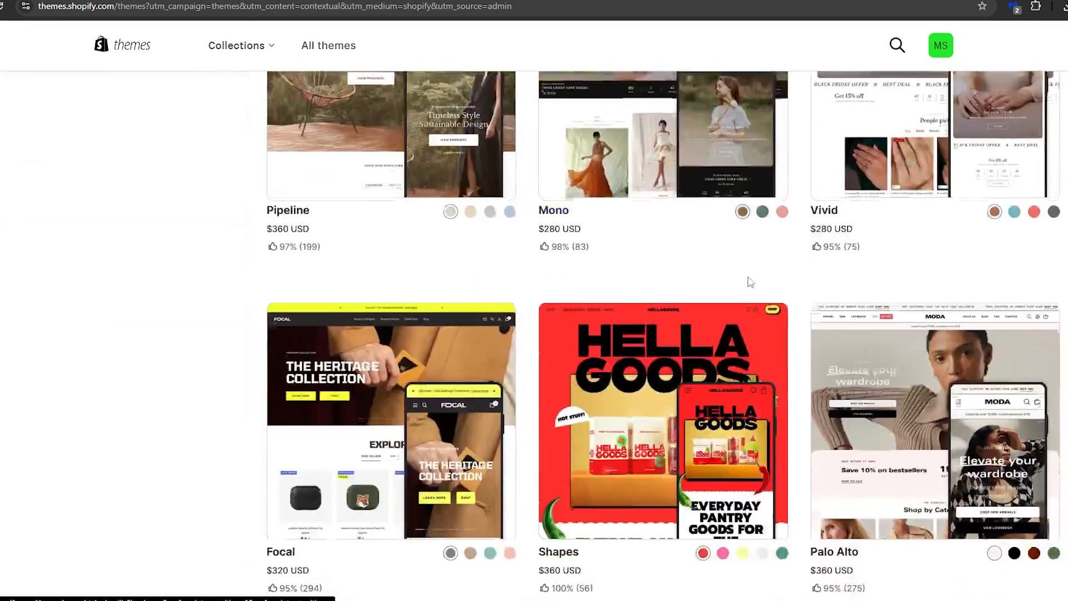
{"action": "scroll", "coordinate": [751, 294], "scroll_direction": "down", "scroll_amount": 12}
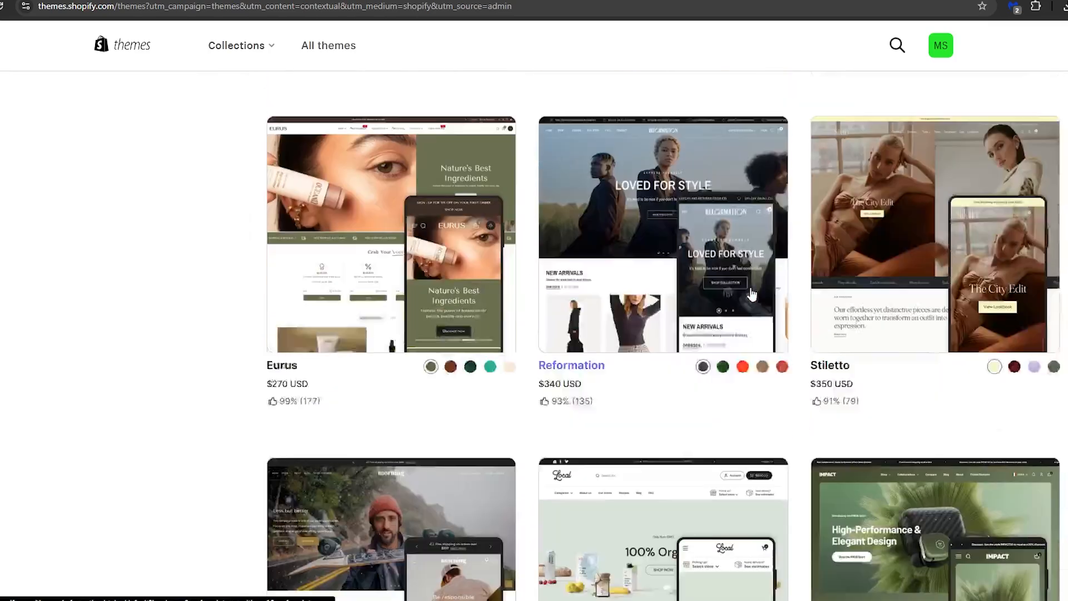
{"action": "scroll", "coordinate": [752, 300], "scroll_direction": "up", "scroll_amount": 16}
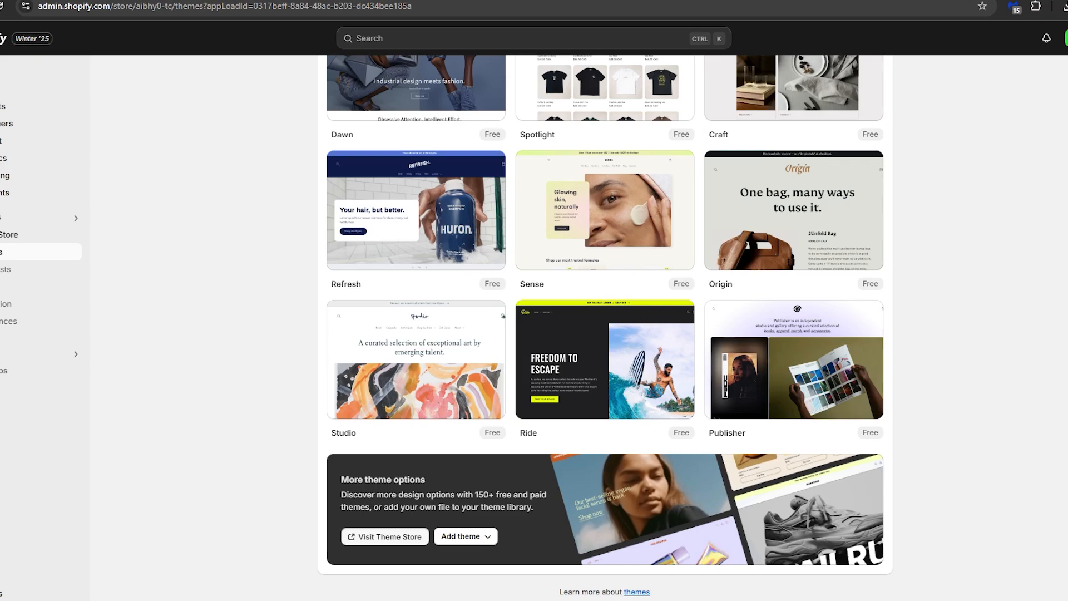
{"action": "scroll", "coordinate": [693, 300], "scroll_direction": "up", "scroll_amount": 5}
{"action": "scroll", "coordinate": [693, 300], "scroll_direction": "up", "scroll_amount": 7}
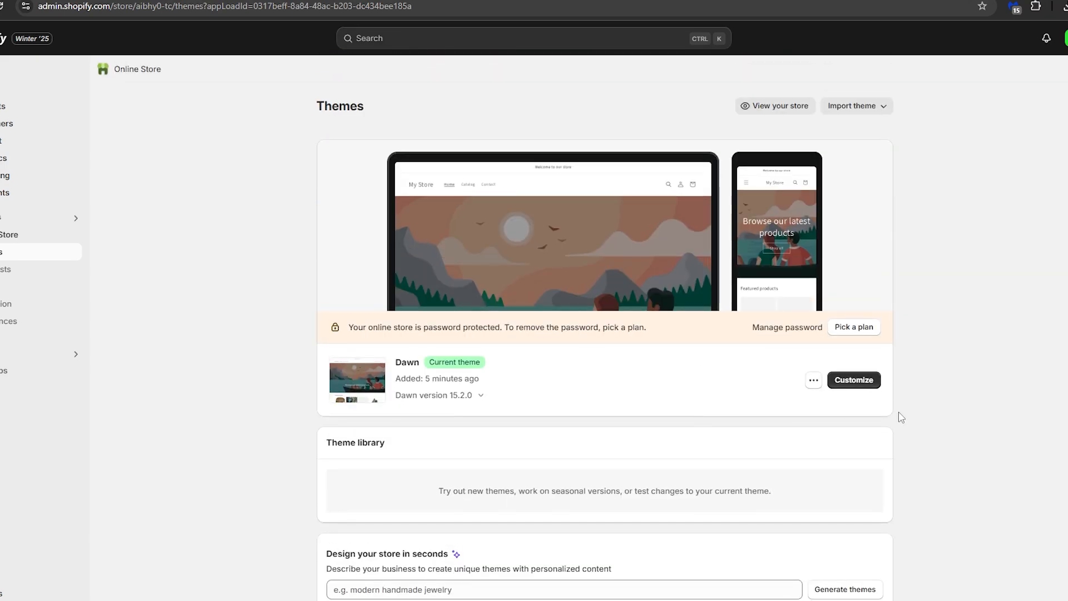
{"action": "left_click", "coordinate": [855, 381]}
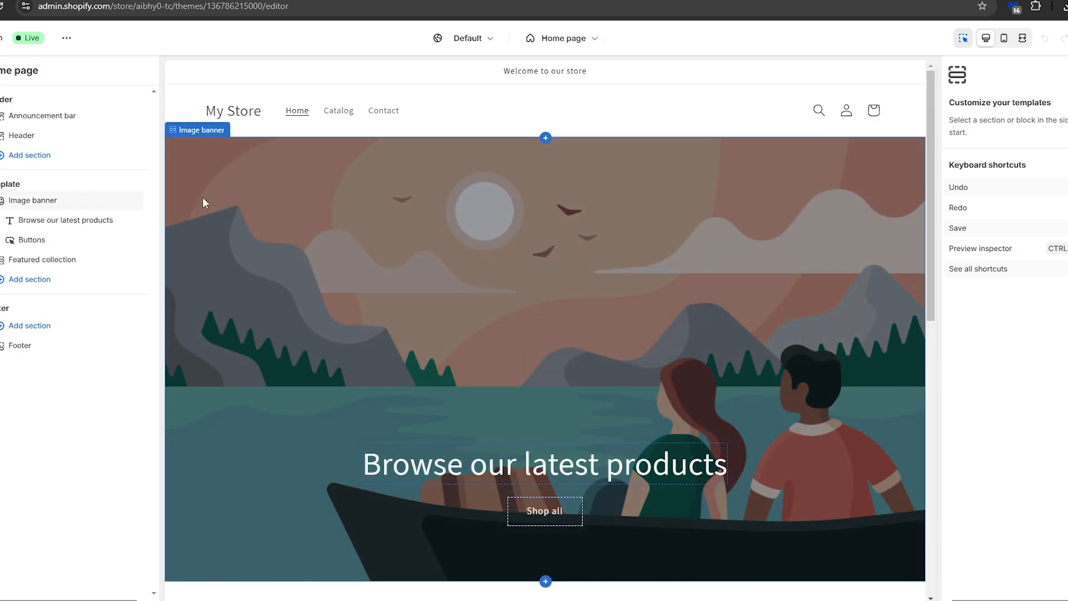
Upload the camping tent photo as the first image of the home page's image banner
{"action": "scroll", "coordinate": [202, 197], "scroll_direction": "down", "scroll_amount": 1}
{"action": "left_click", "coordinate": [280, 225]}
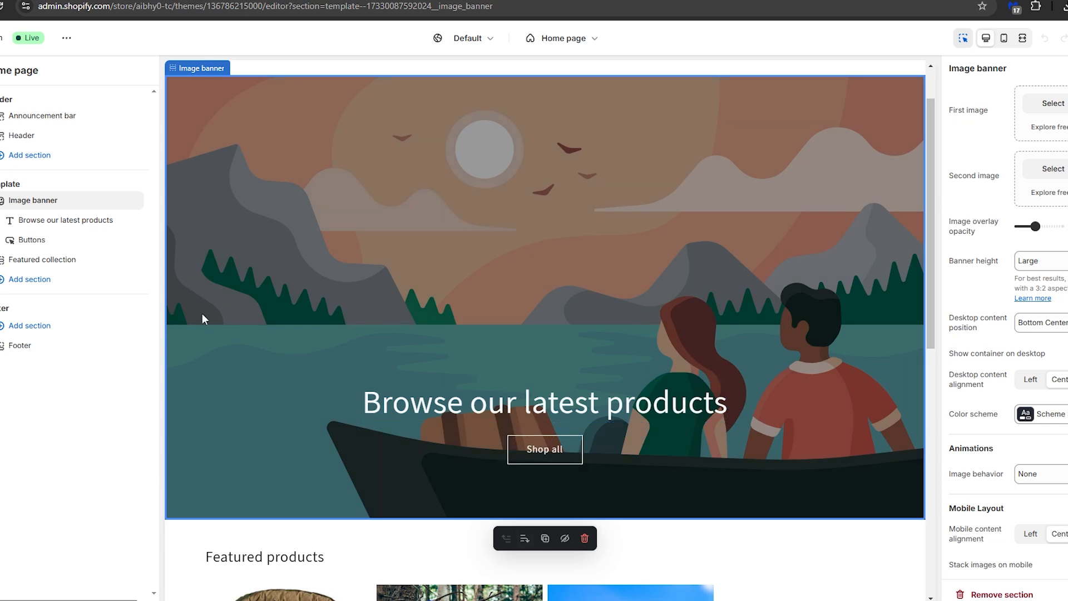
{"action": "scroll", "coordinate": [809, 312], "scroll_direction": "up", "scroll_amount": 1}
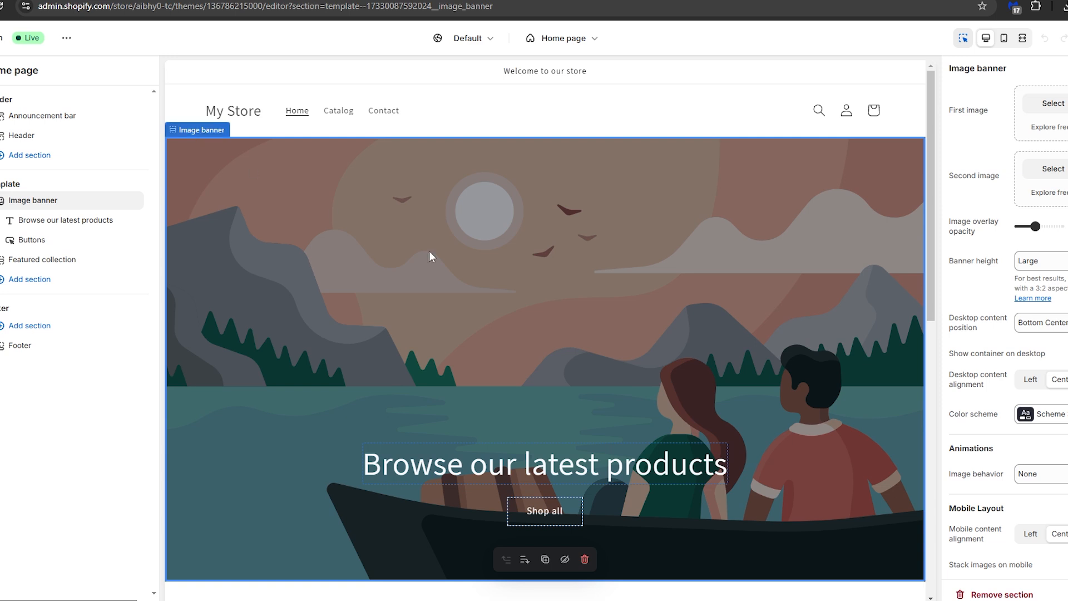
{"action": "scroll", "coordinate": [1008, 364], "scroll_direction": "down", "scroll_amount": 3}
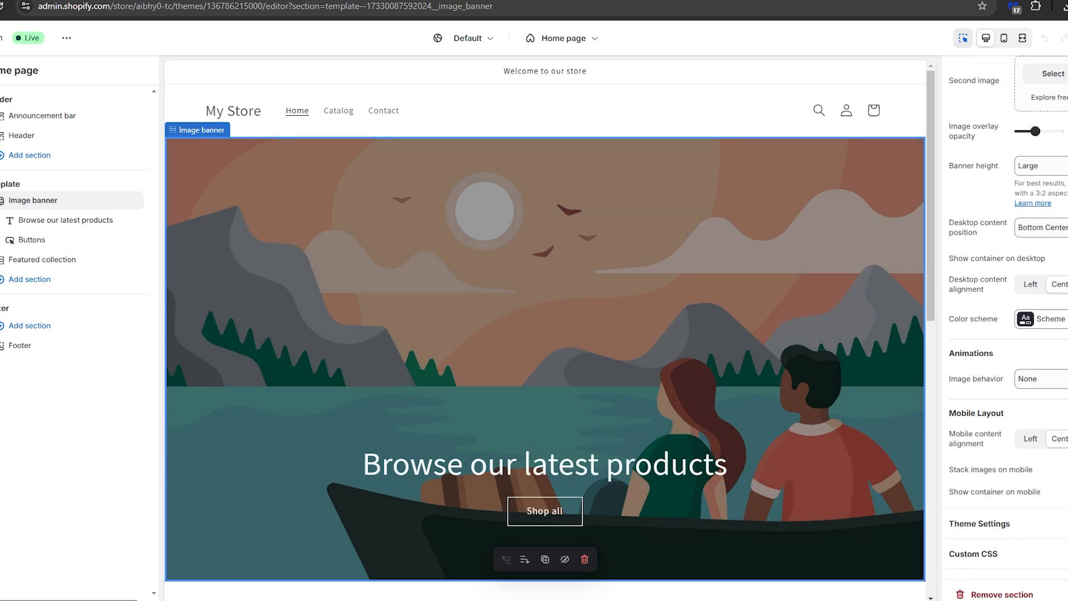
{"action": "scroll", "coordinate": [1064, 442], "scroll_direction": "up", "scroll_amount": 3}
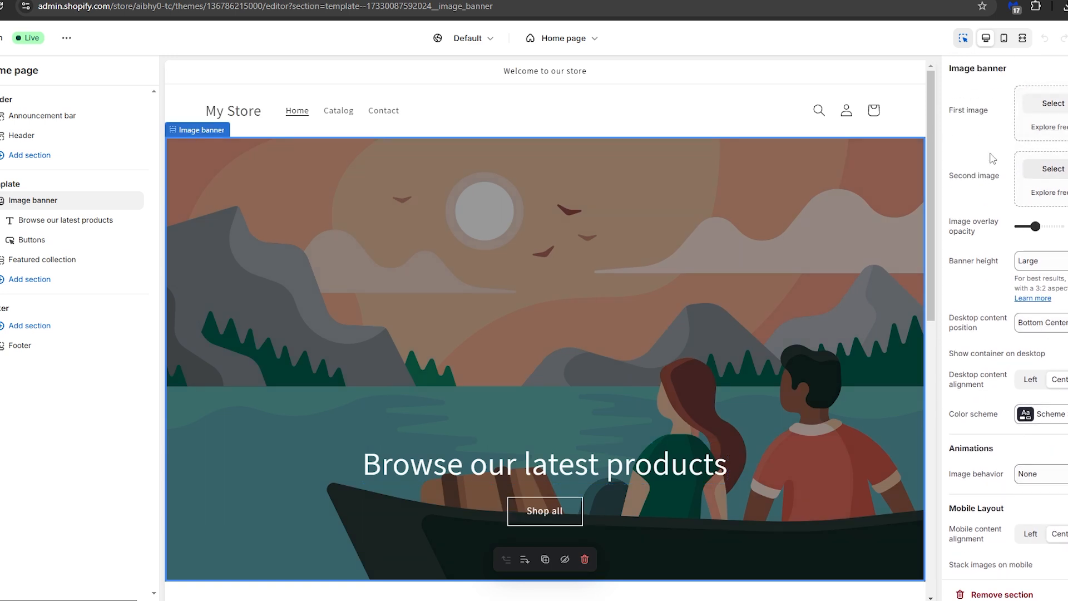
{"action": "left_click_drag", "start_coordinate": [948, 68], "coordinate": [1015, 71]}
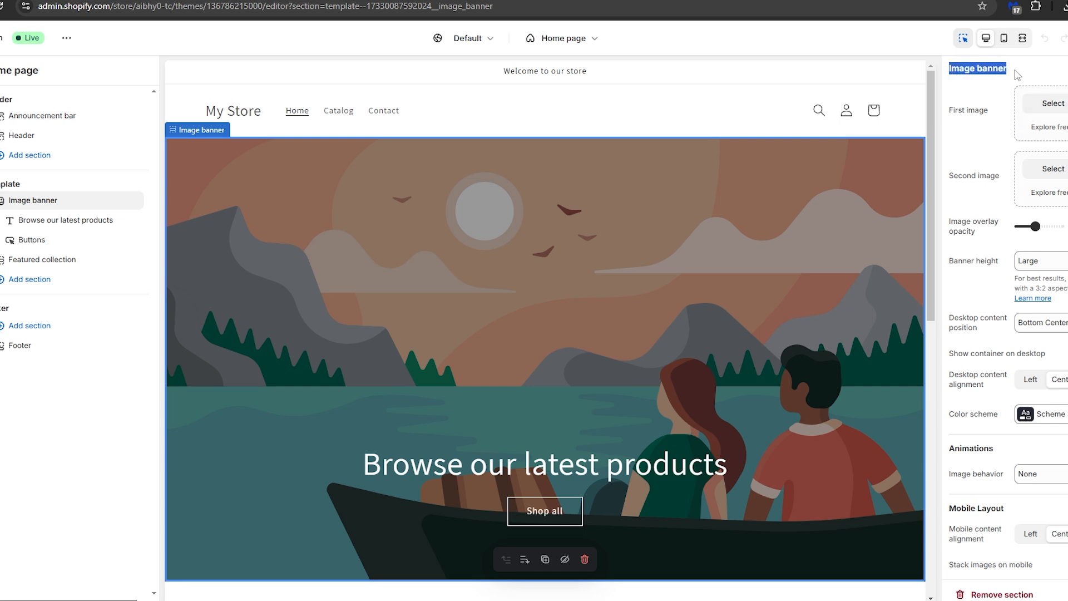
{"action": "left_click", "coordinate": [1021, 75]}
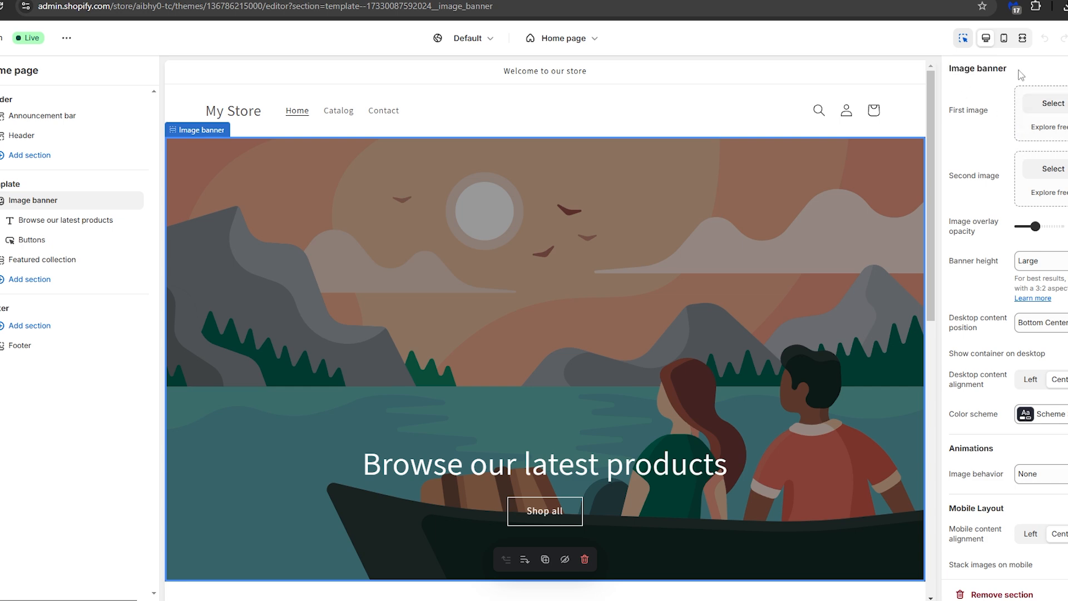
{"action": "left_click", "coordinate": [1044, 107]}
{"action": "left_click", "coordinate": [549, 209]}
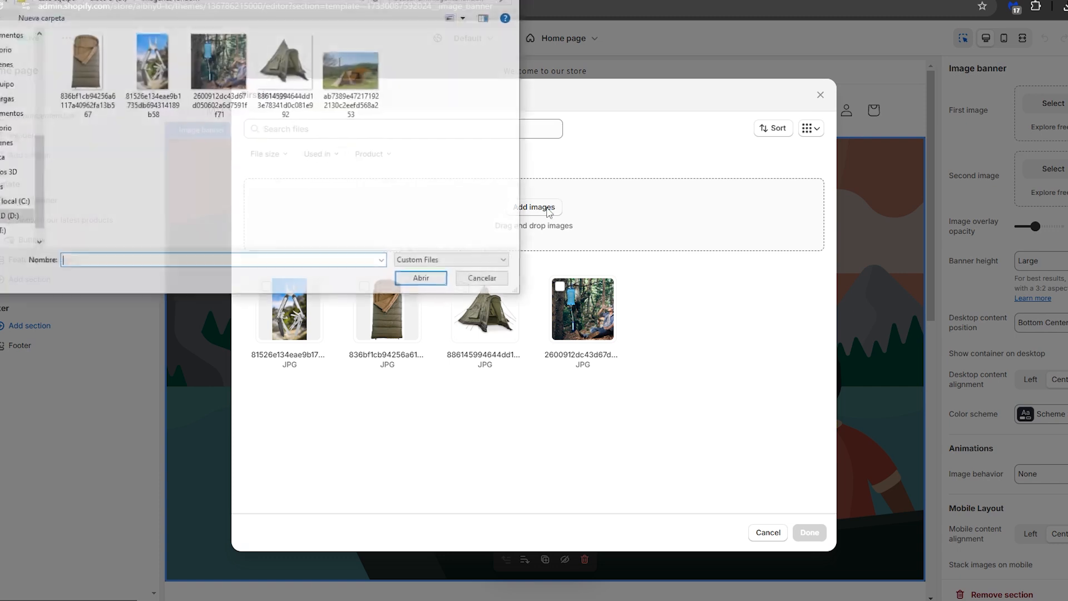
{"action": "double_click", "coordinate": [350, 69]}
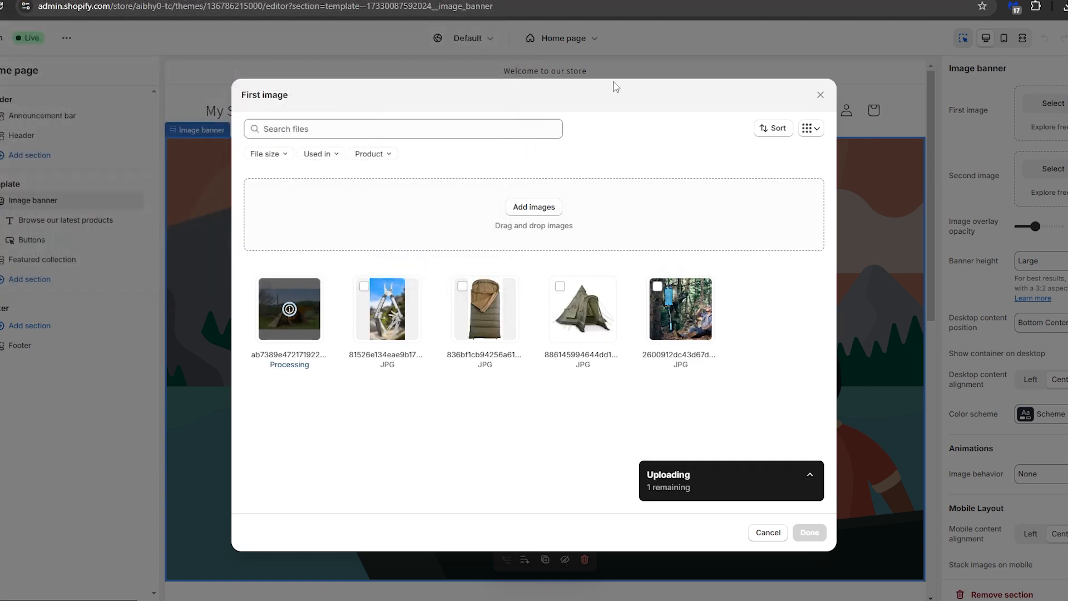
{"action": "left_click", "coordinate": [809, 533]}
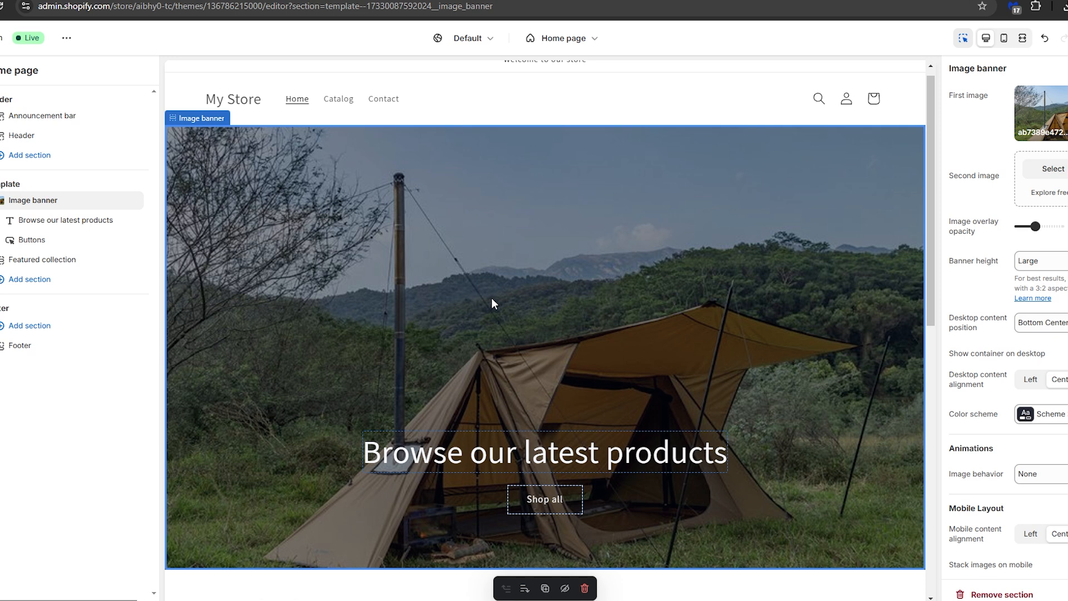
Replace the image banner's heading text with "Welcome To My Camping Gear Store Website"
{"action": "left_click", "coordinate": [499, 467]}
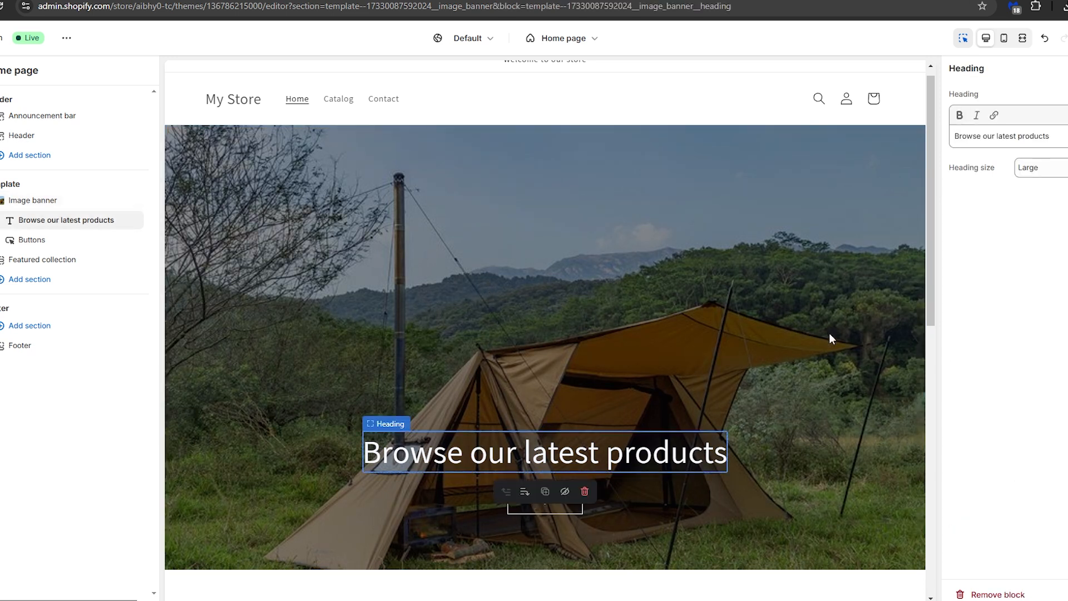
{"action": "left_click_drag", "start_coordinate": [1050, 137], "coordinate": [962, 139]}
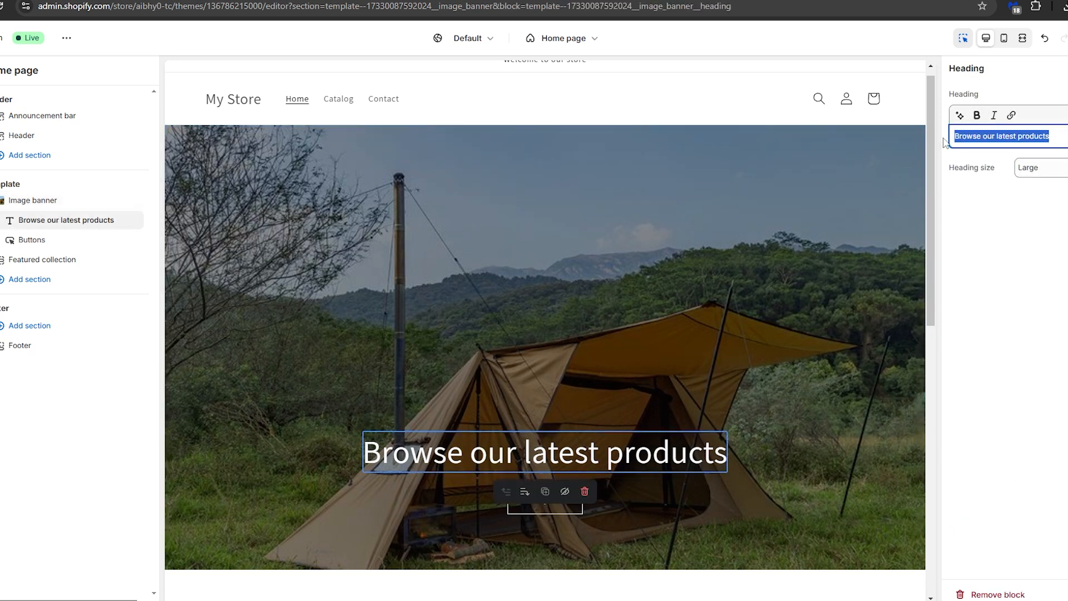
{"action": "key", "text": "BackSpace"}
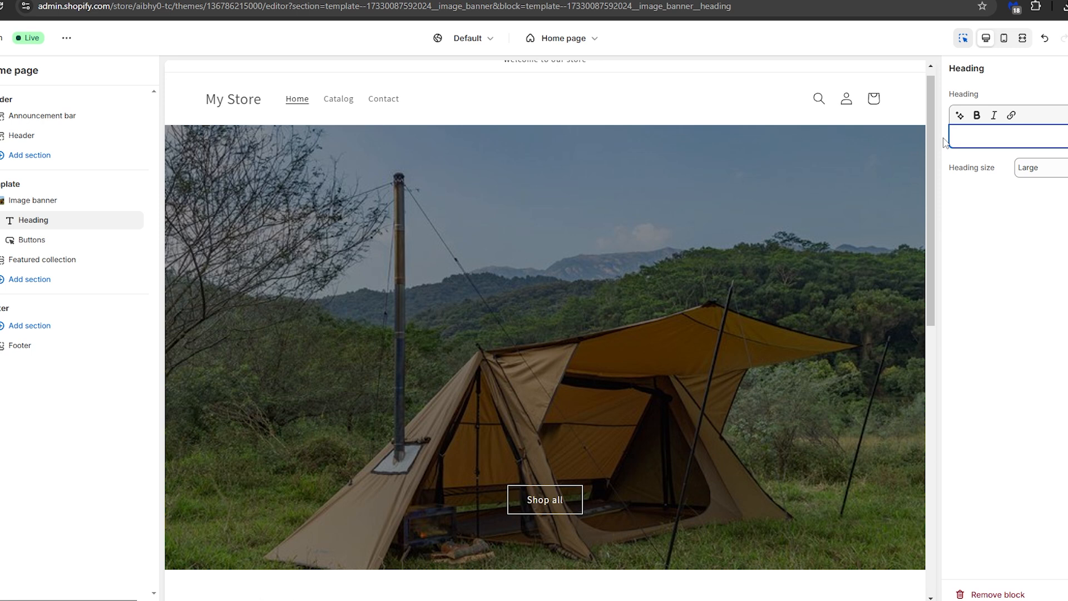
{"action": "type", "text": "Welcome "}
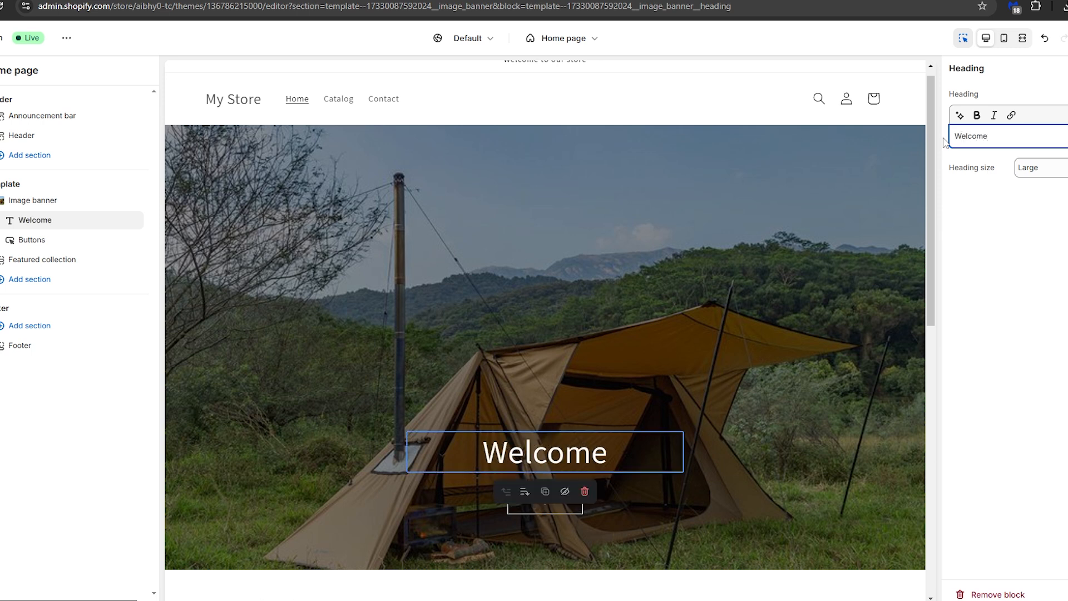
{"action": "type", "text": "To My cam"}
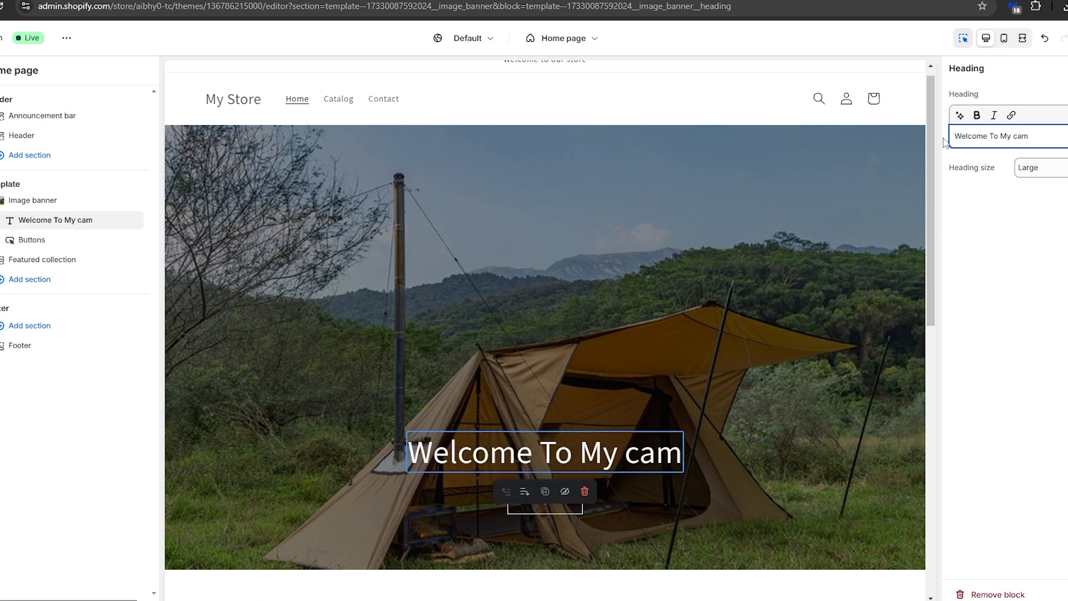
{"action": "key", "text": "BackSpace"}
{"action": "key", "text": "BackSpace"}
{"action": "key", "text": "BackSpace"}
{"action": "type", "text": "Campin"}
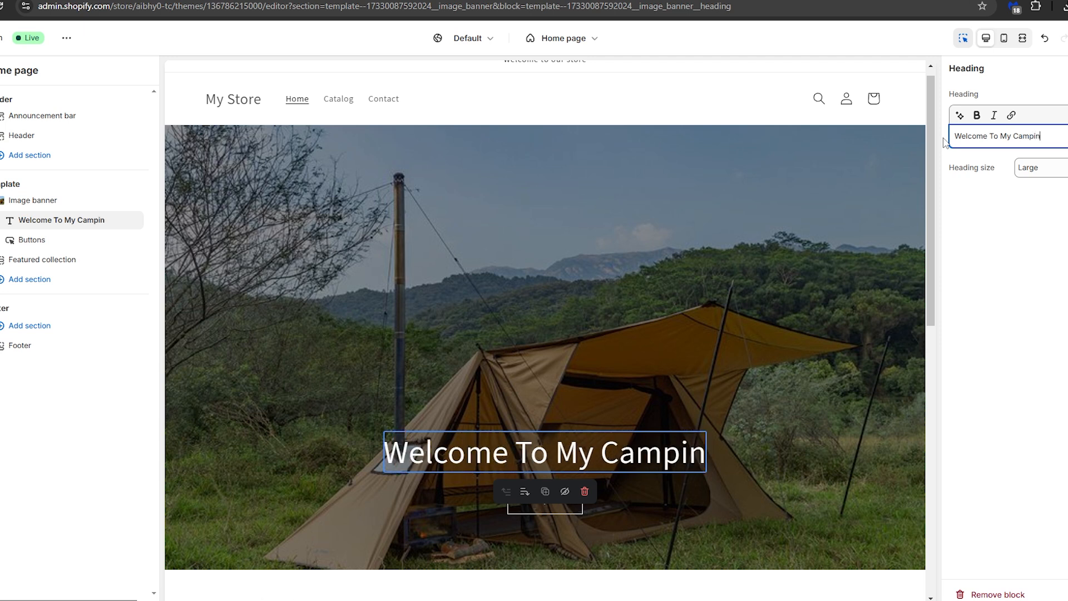
{"action": "type", "text": "g Gear Store"}
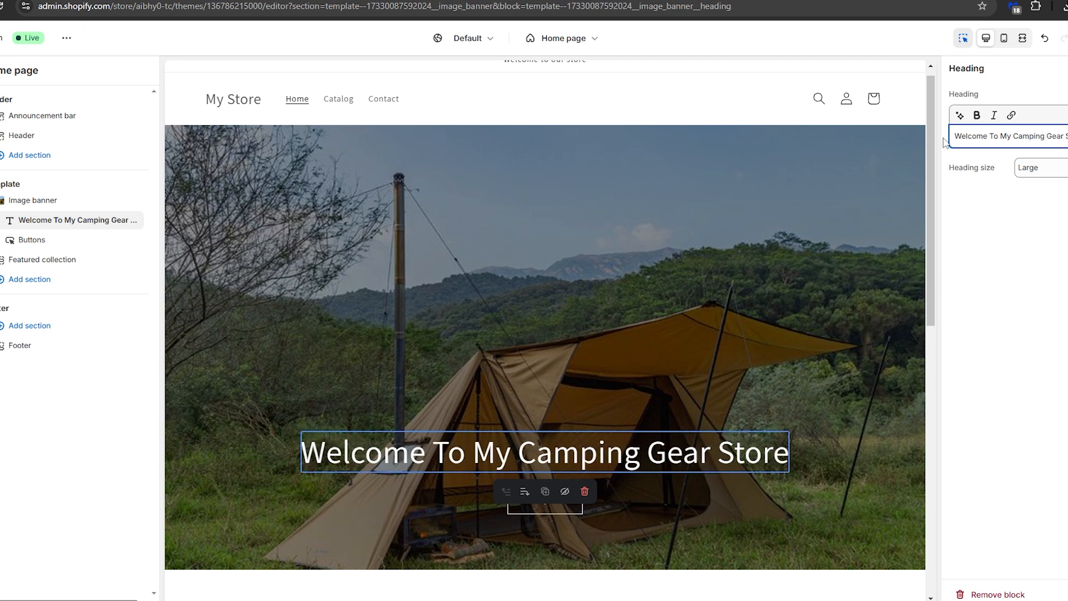
{"action": "type", "text": " Website"}
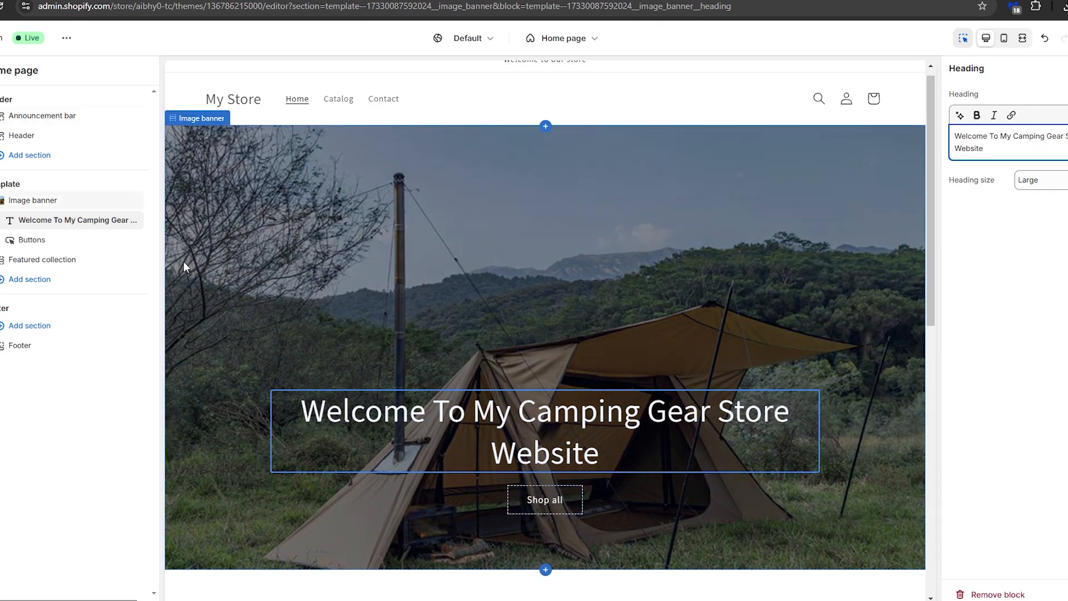
Add a Featured product section to the home page template and assign the -25 Celcius Sleeping Bag to it
{"action": "double_click", "coordinate": [4, 184]}
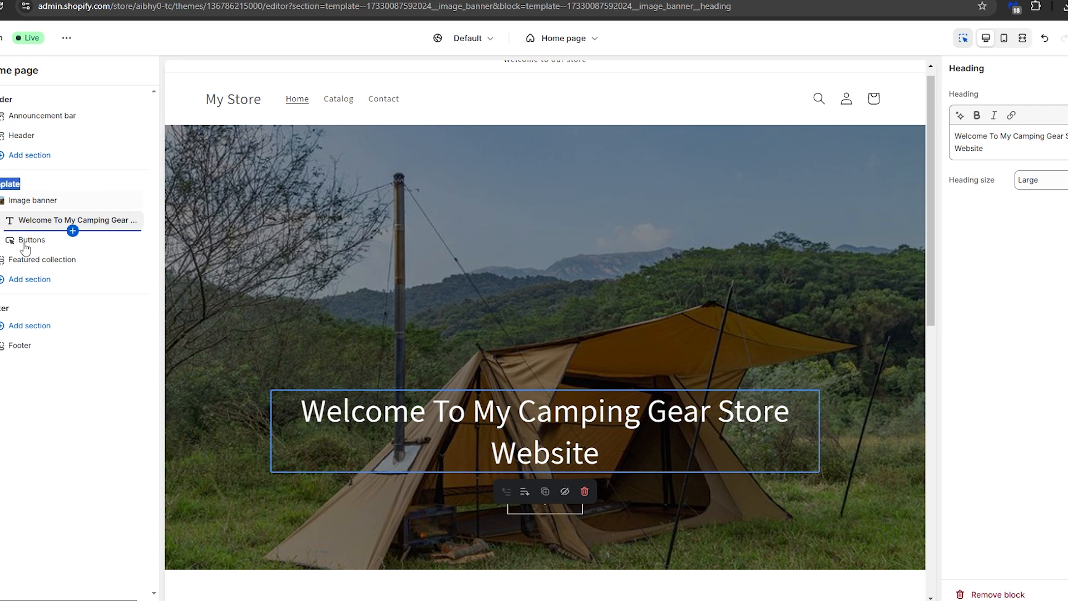
{"action": "left_click", "coordinate": [30, 279]}
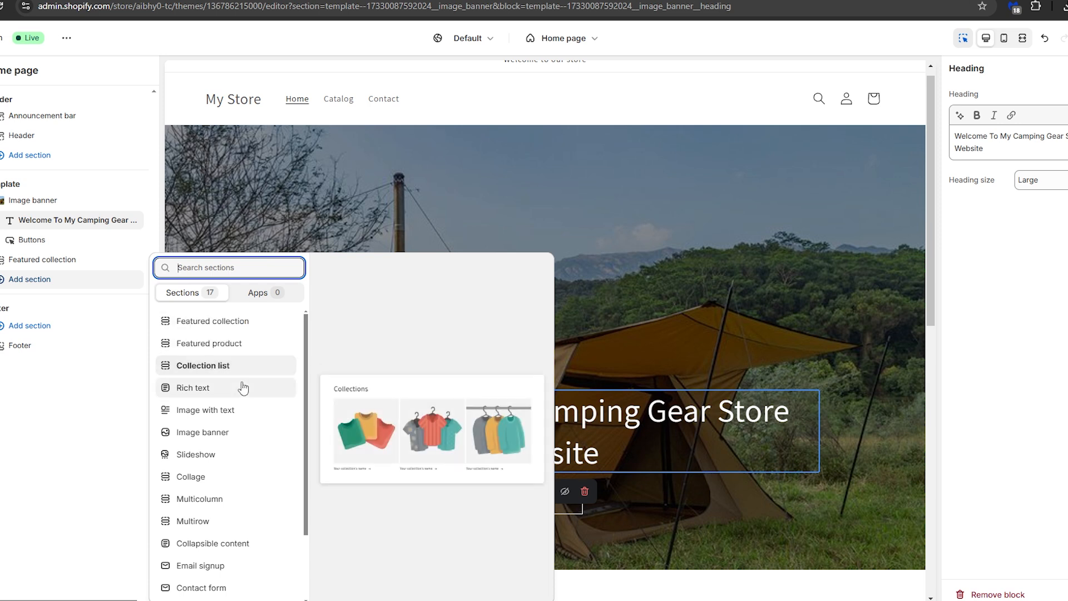
{"action": "left_click", "coordinate": [202, 346]}
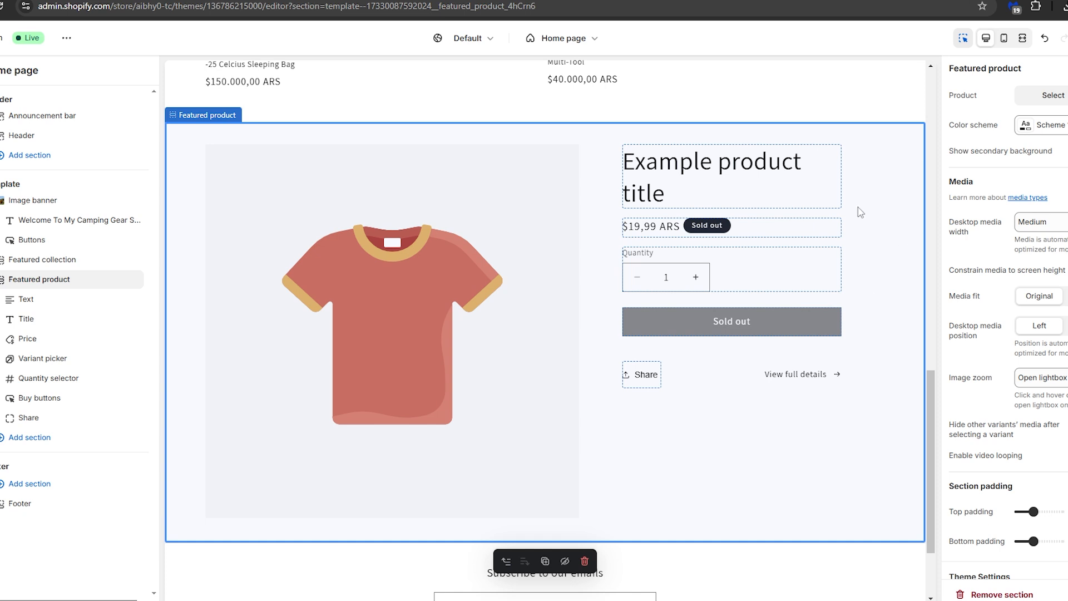
{"action": "left_click", "coordinate": [1041, 96]}
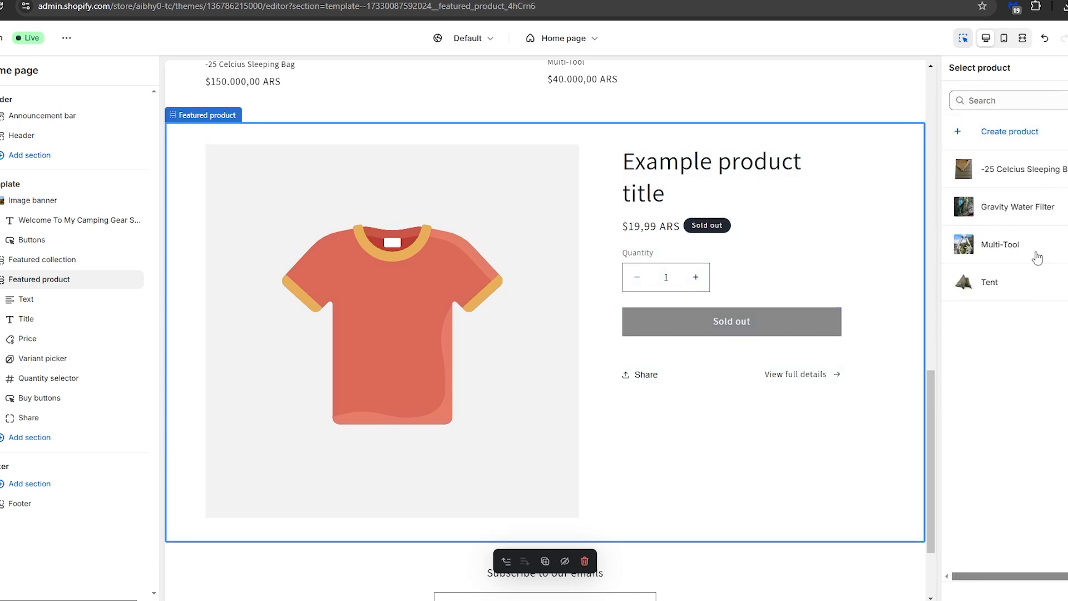
{"action": "left_click", "coordinate": [1016, 170]}
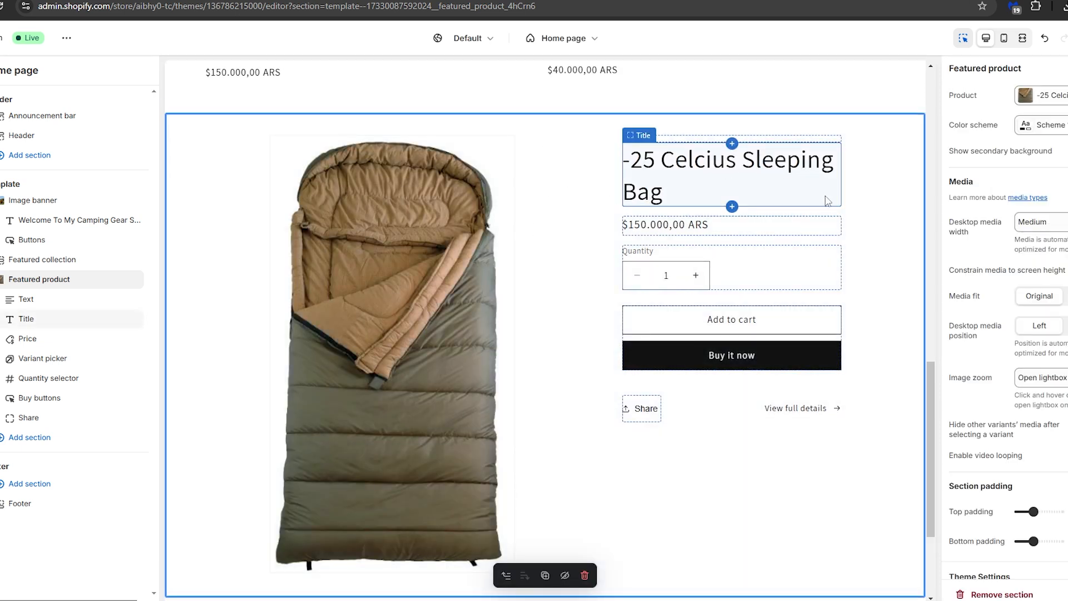
Set the Featured product section's color scheme to Scheme 4
{"action": "scroll", "coordinate": [367, 330], "scroll_direction": "down", "scroll_amount": 1}
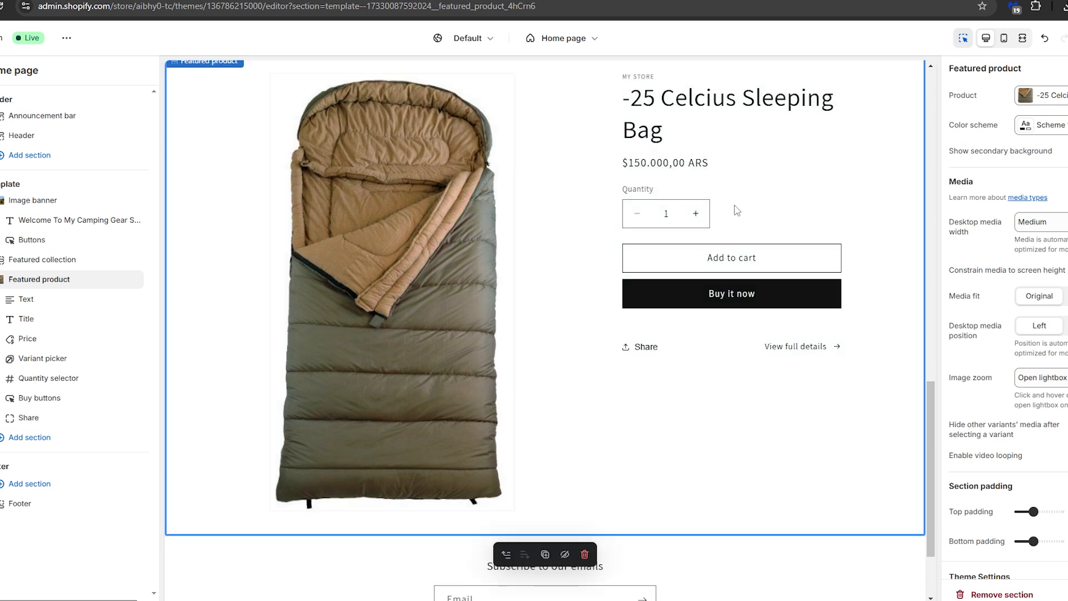
{"action": "scroll", "coordinate": [737, 210], "scroll_direction": "up", "scroll_amount": 1}
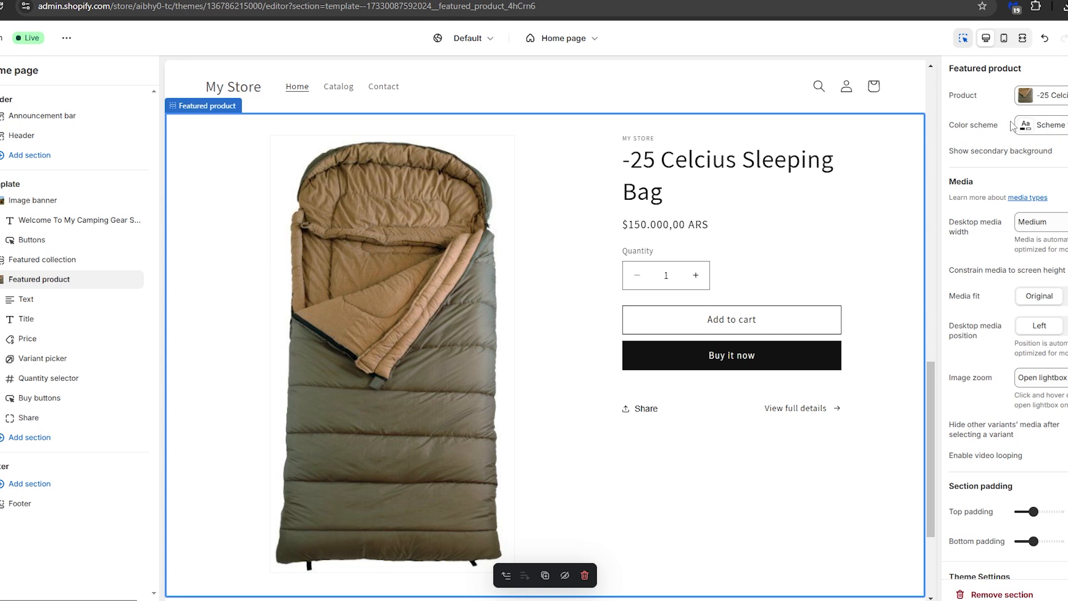
{"action": "left_click", "coordinate": [1049, 126]}
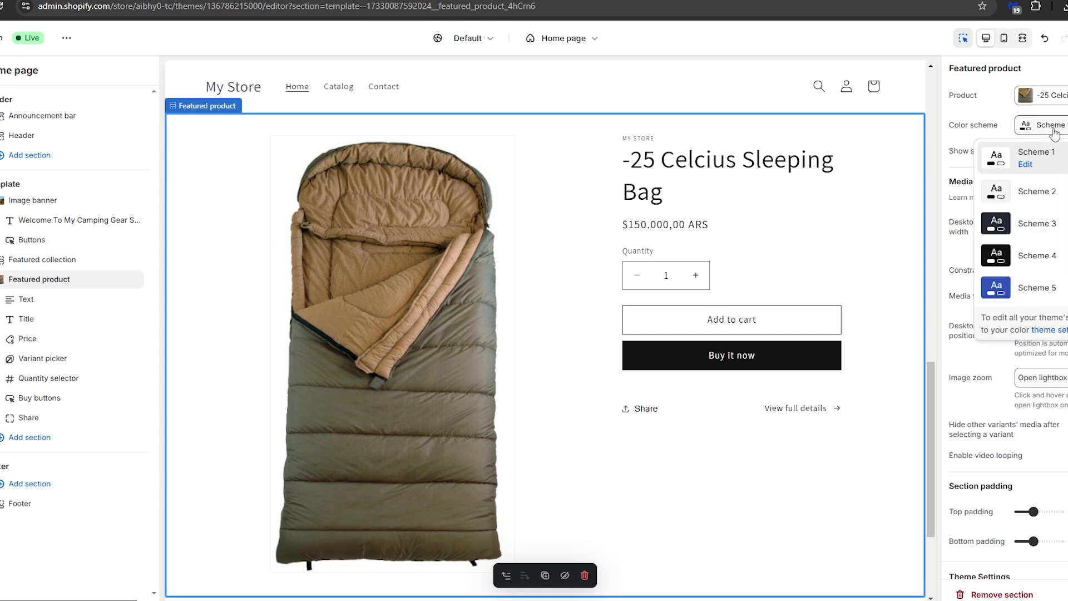
{"action": "left_click", "coordinate": [1035, 262]}
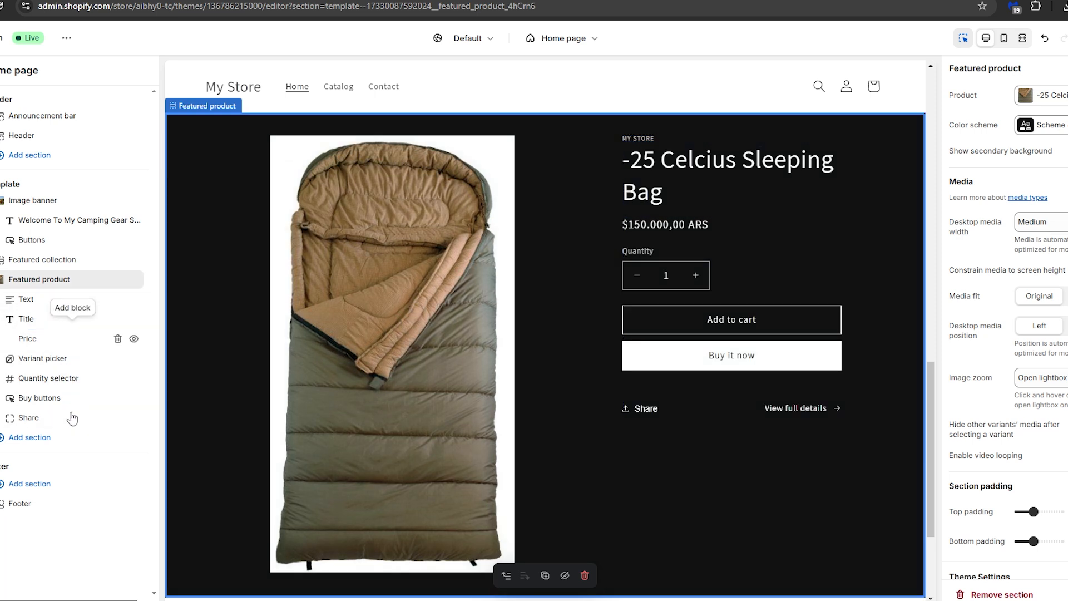
Add a Featured collection section below the featured product and remove it again
{"action": "left_click", "coordinate": [33, 438]}
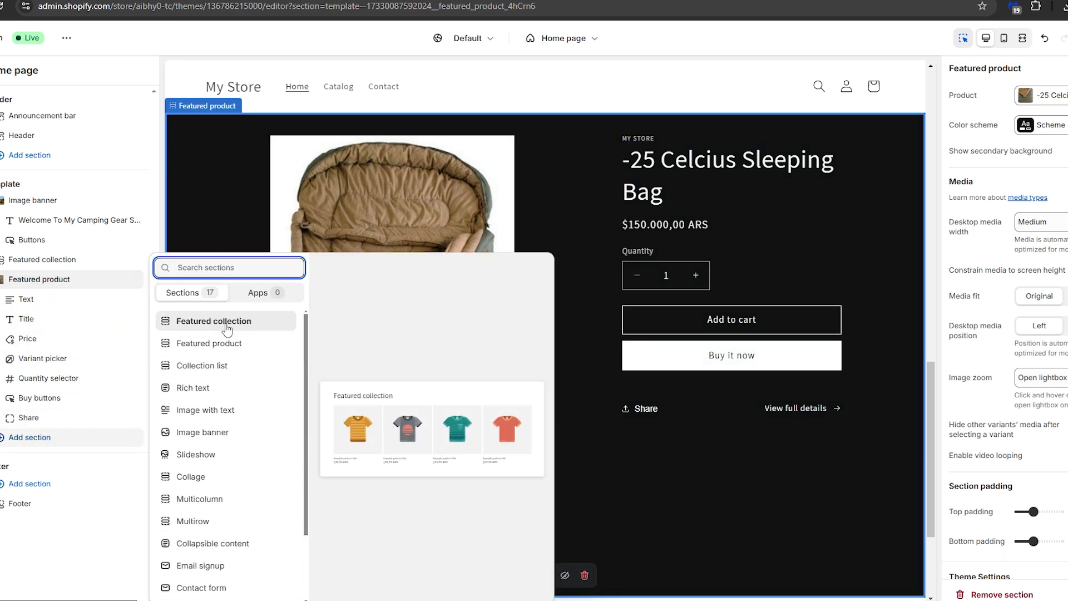
{"action": "left_click", "coordinate": [226, 325]}
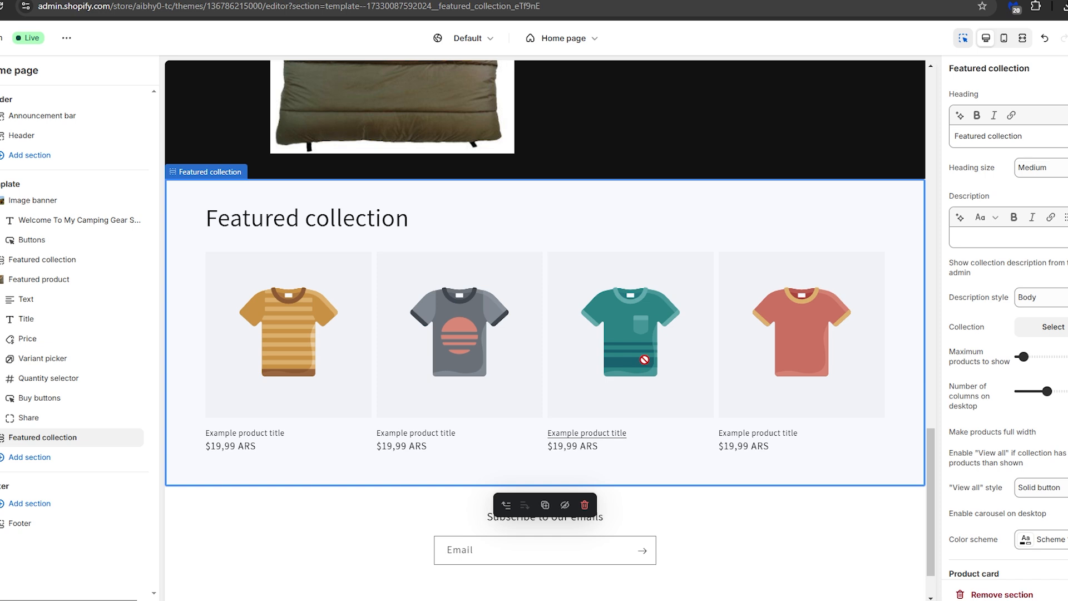
{"action": "left_click", "coordinate": [1000, 596]}
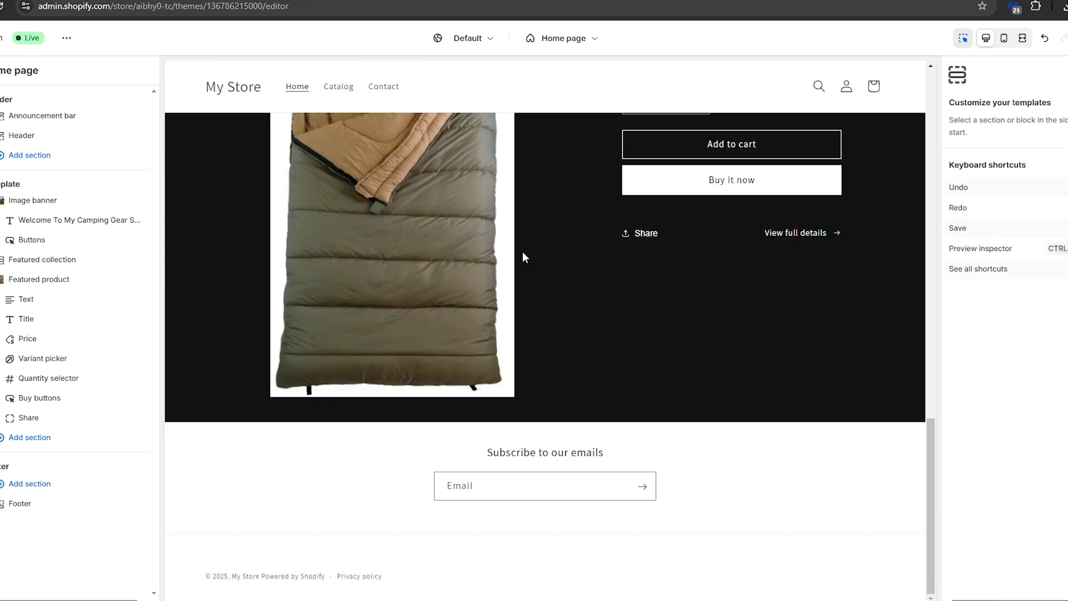
{"action": "scroll", "coordinate": [525, 348], "scroll_direction": "up", "scroll_amount": 3}
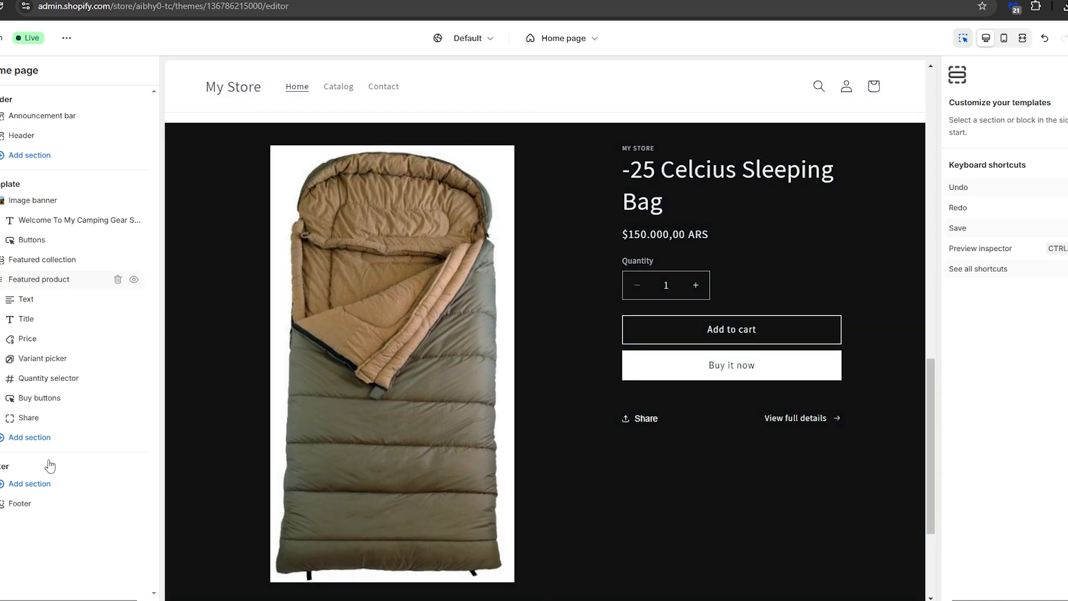
{"action": "left_click", "coordinate": [42, 483]}
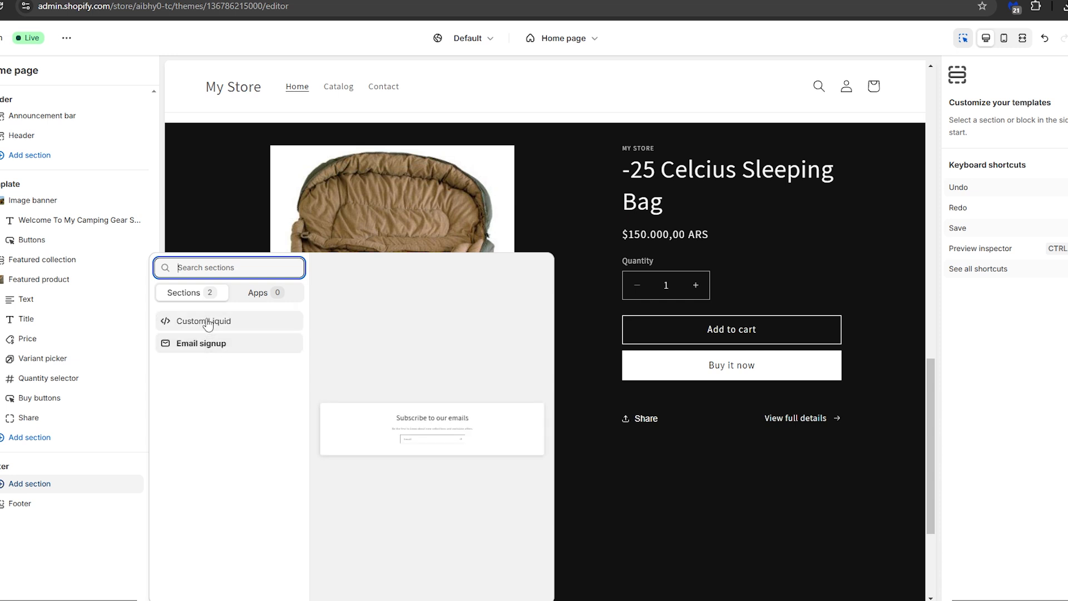
{"action": "left_click", "coordinate": [53, 162]}
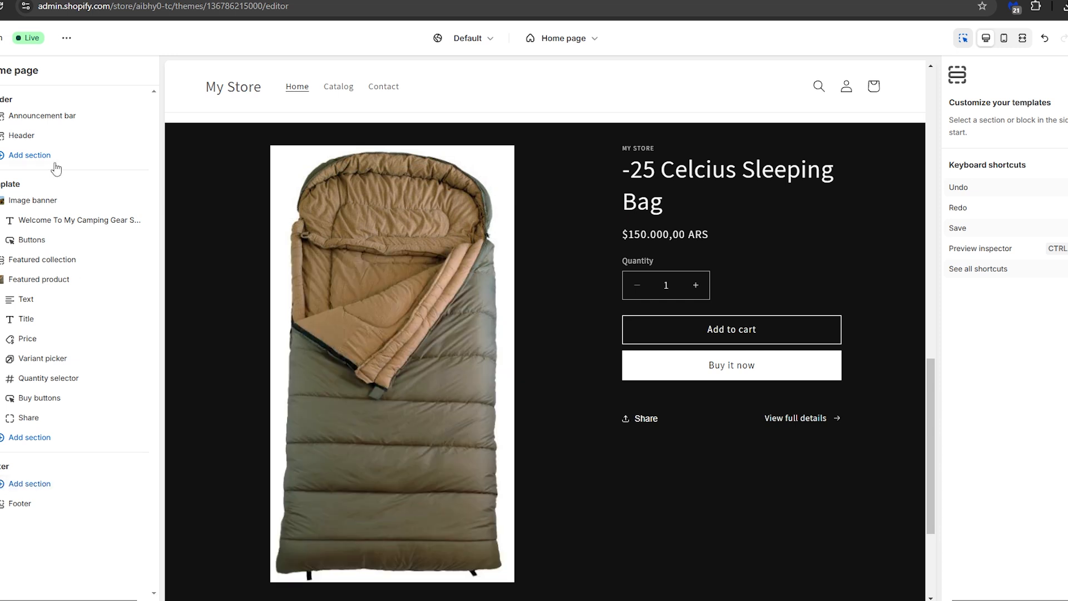
{"action": "left_click", "coordinate": [43, 156]}
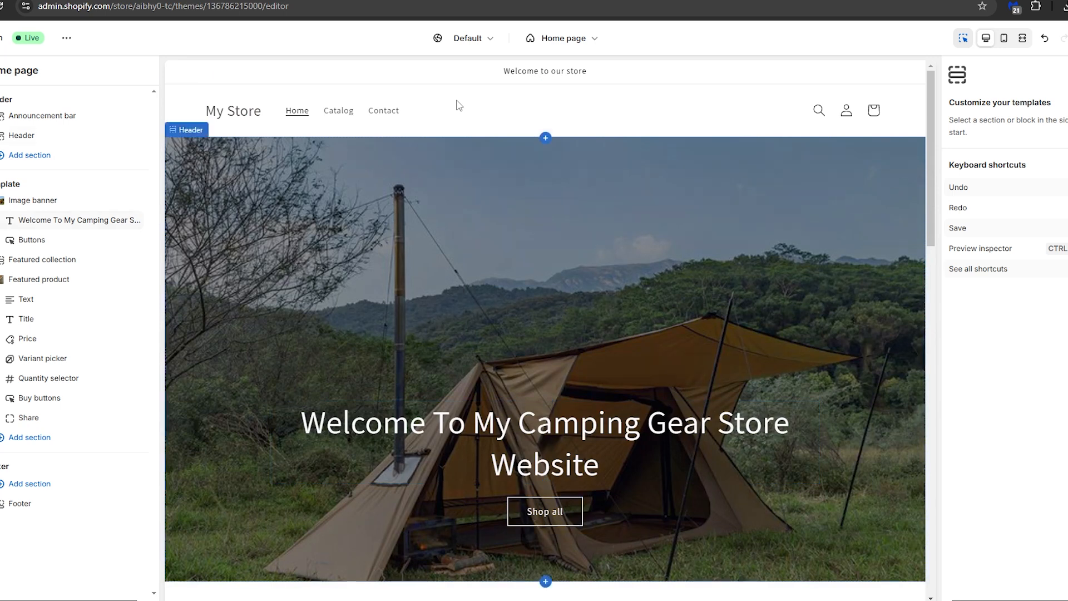
{"action": "left_click", "coordinate": [459, 106]}
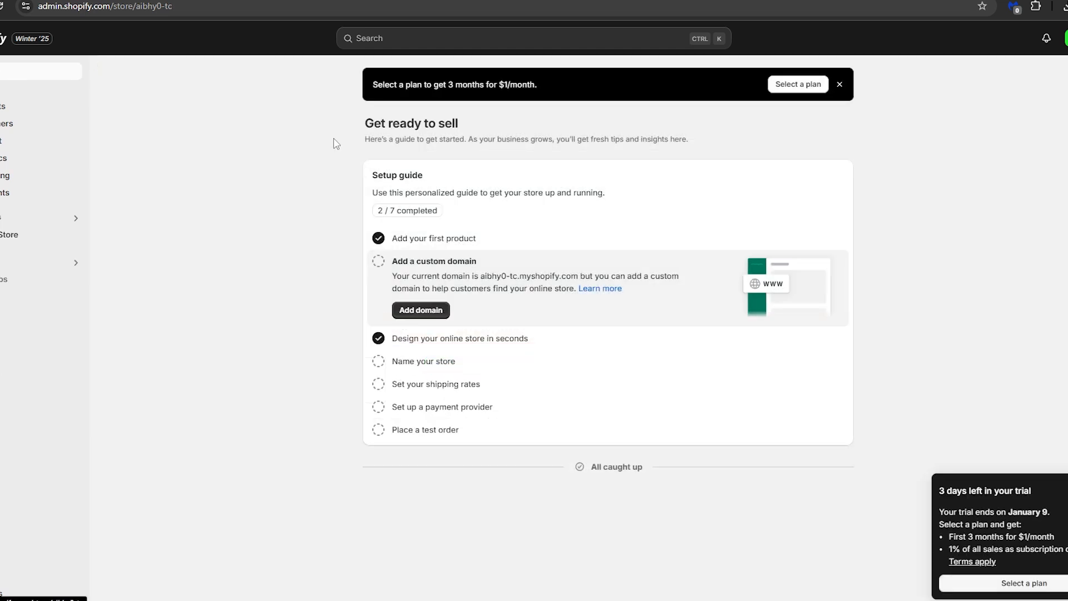
Name the store "Camping Gear" from the setup guide, save the profile and return to the admin home
{"action": "left_click", "coordinate": [428, 362]}
{"action": "left_click", "coordinate": [421, 354]}
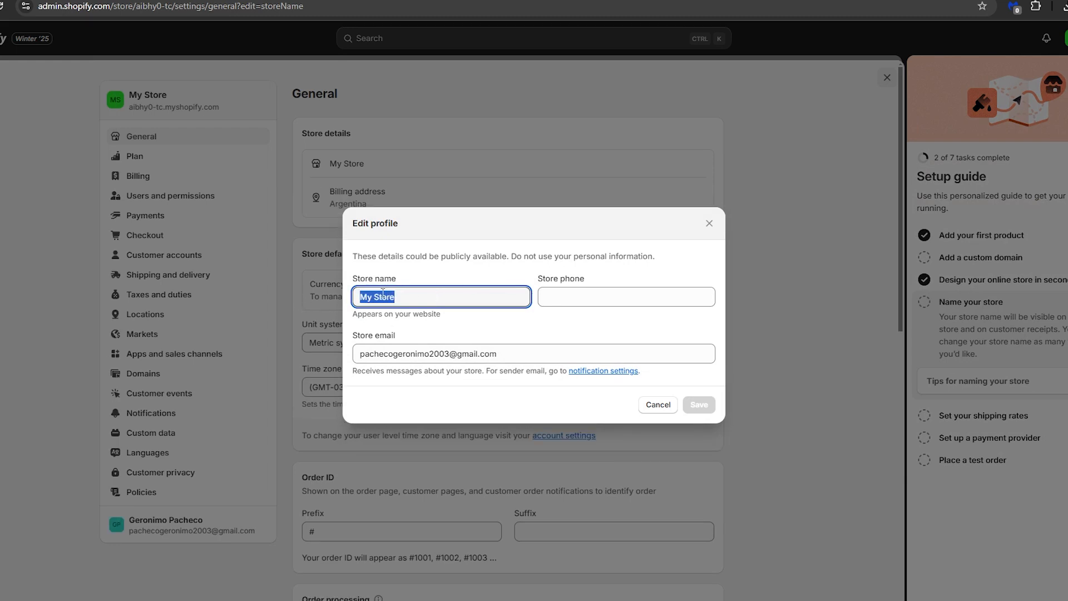
{"action": "type", "text": "Camping Gear"}
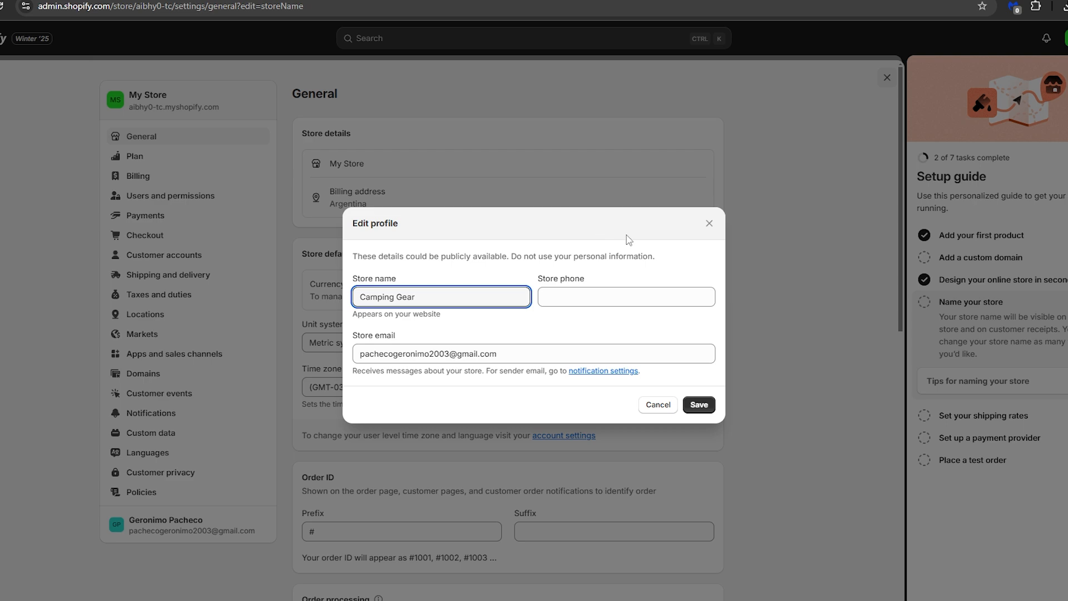
{"action": "left_click", "coordinate": [710, 411]}
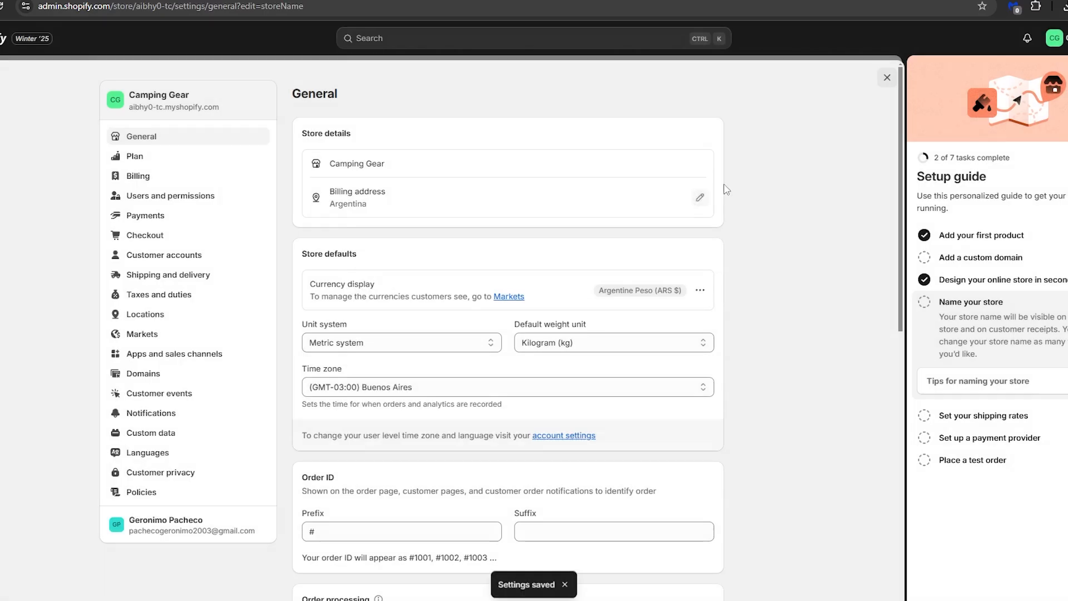
{"action": "left_click", "coordinate": [885, 80]}
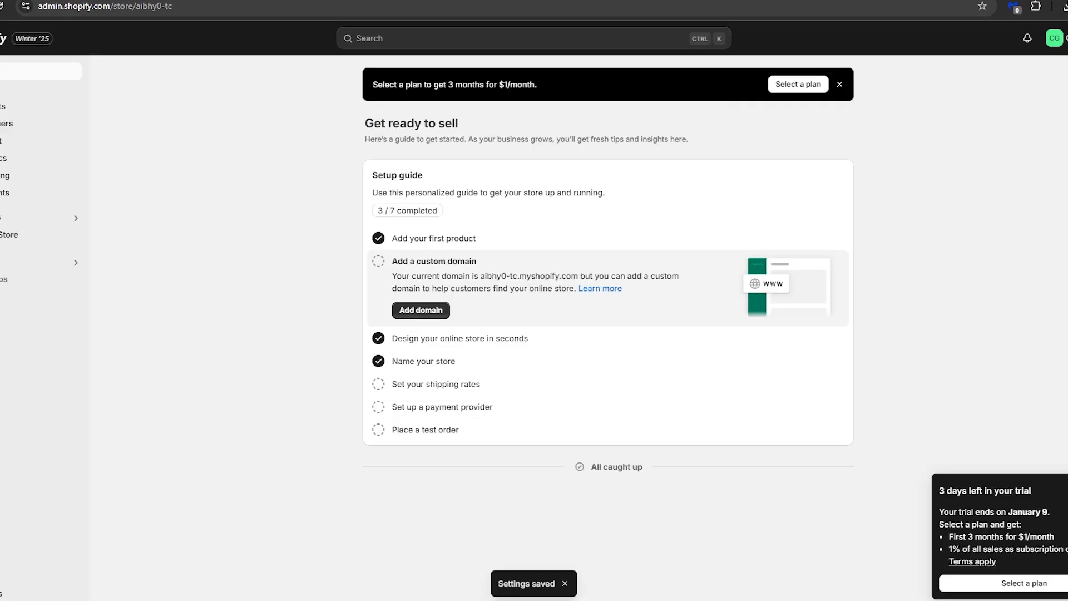
Preview the Dawn theme and look through the storefront home page from the image banner to the email signup
{"action": "left_click", "coordinate": [2, 238]}
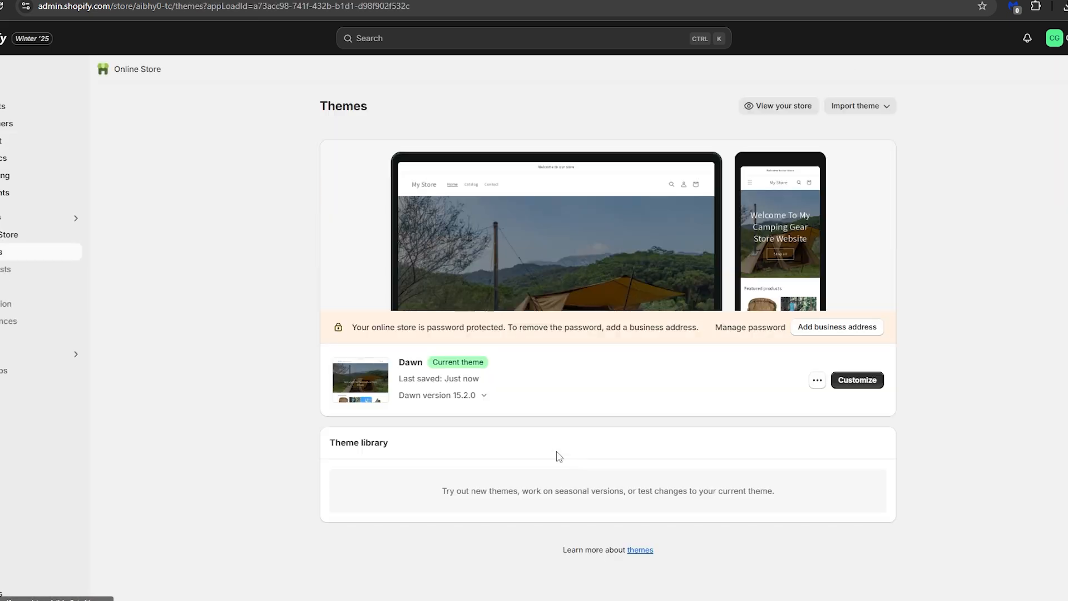
{"action": "left_click", "coordinate": [814, 380]}
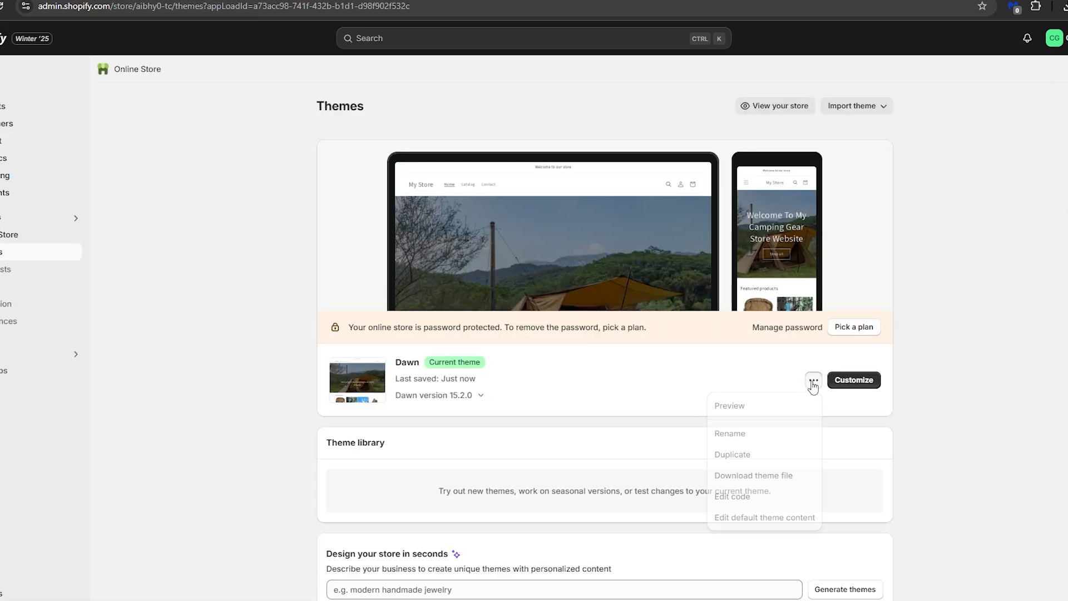
{"action": "left_click", "coordinate": [737, 409]}
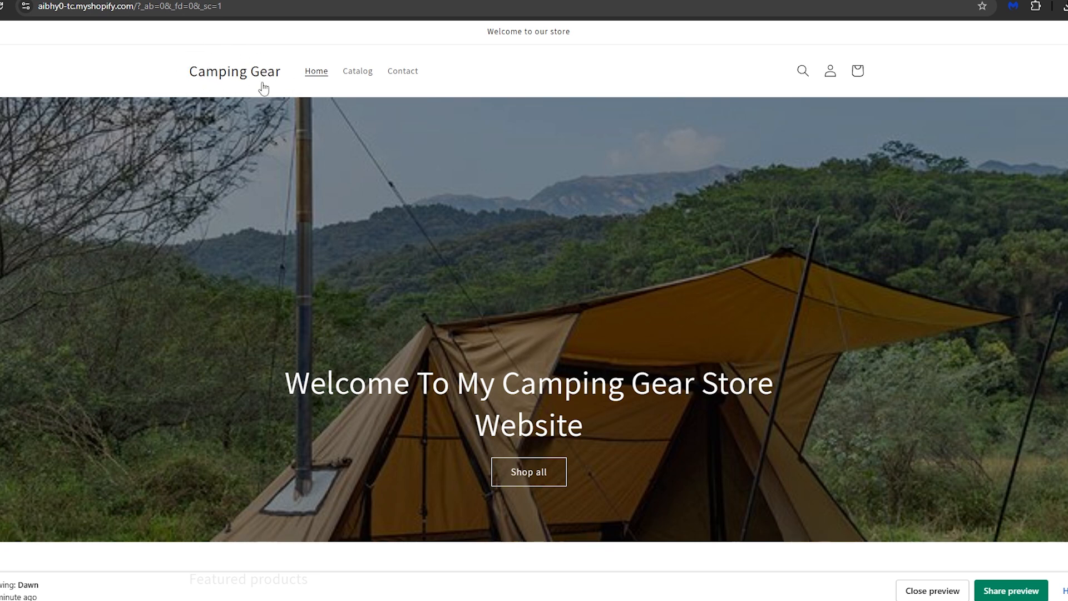
{"action": "scroll", "coordinate": [417, 147], "scroll_direction": "down", "scroll_amount": 3}
{"action": "scroll", "coordinate": [431, 148], "scroll_direction": "down", "scroll_amount": 6}
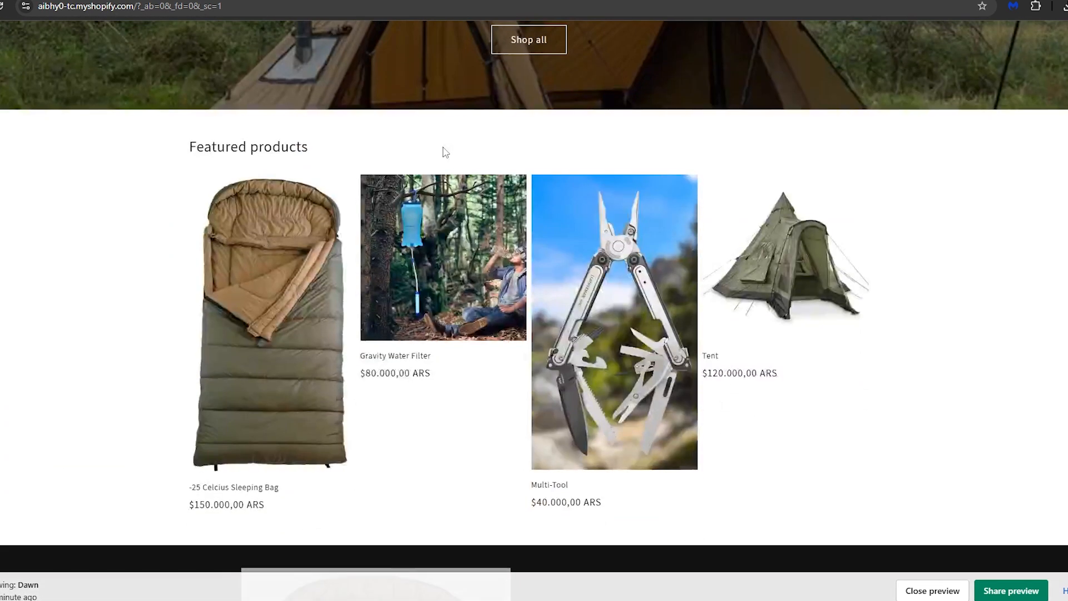
{"action": "scroll", "coordinate": [444, 153], "scroll_direction": "down", "scroll_amount": 8}
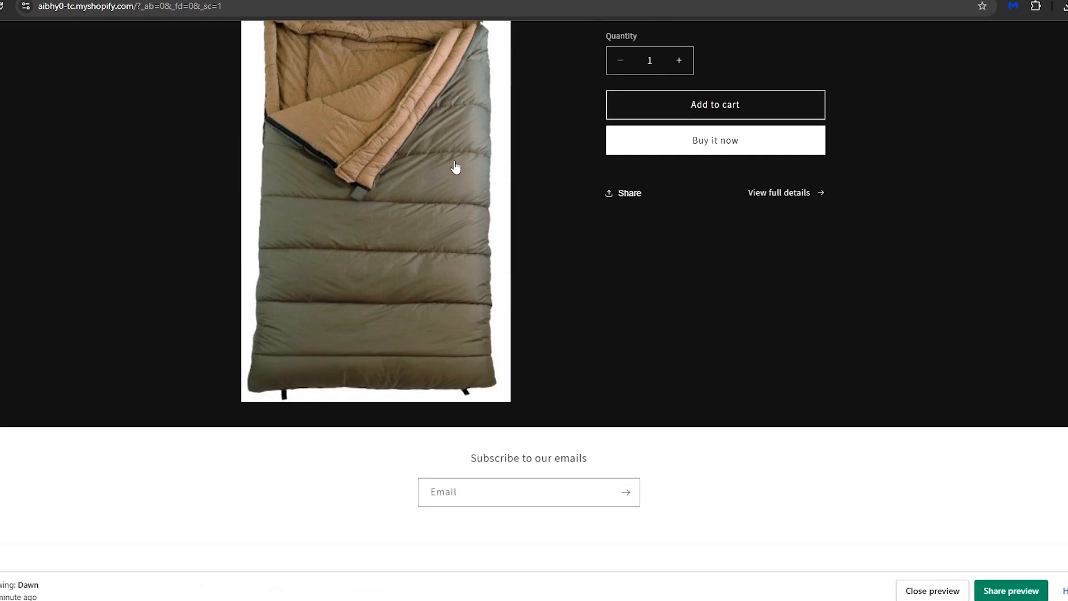
{"action": "scroll", "coordinate": [456, 166], "scroll_direction": "up", "scroll_amount": 8}
{"action": "scroll", "coordinate": [462, 227], "scroll_direction": "up", "scroll_amount": 3}
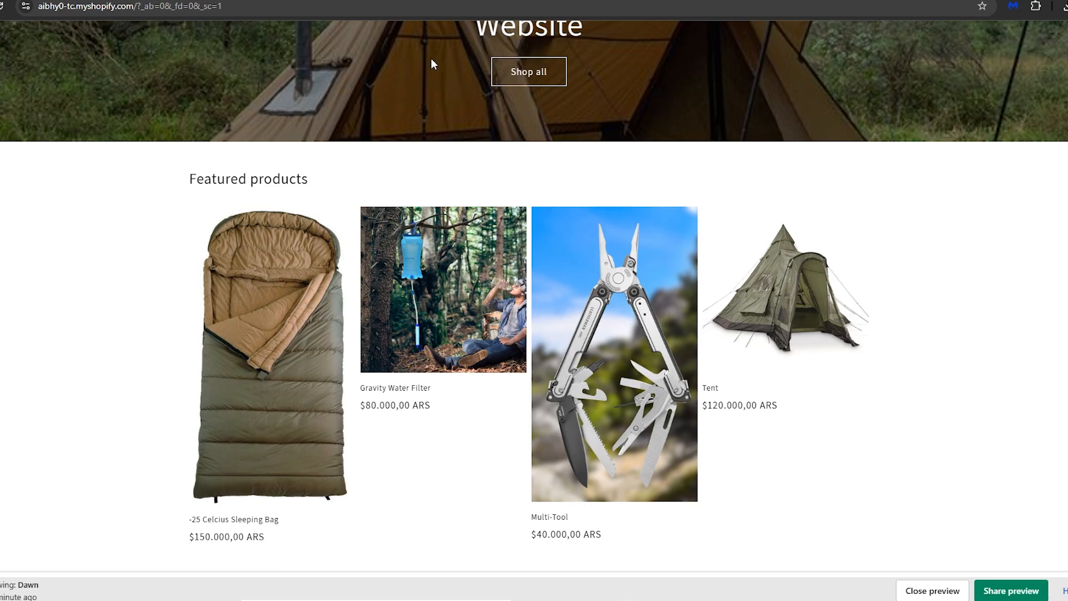
Open the store's Analytics dashboard and review its reports on sales, sessions, conversion, orders, and traffic and social sources
{"action": "left_click", "coordinate": [267, 0]}
{"action": "left_click", "coordinate": [192, 231]}
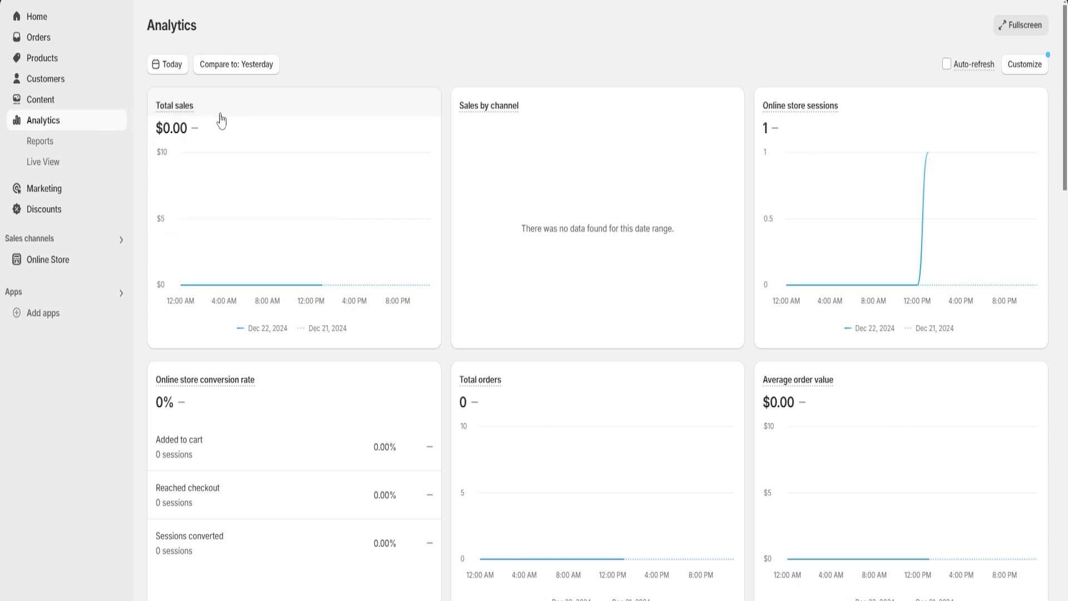
{"action": "mouse_move", "coordinate": [486, 112]}
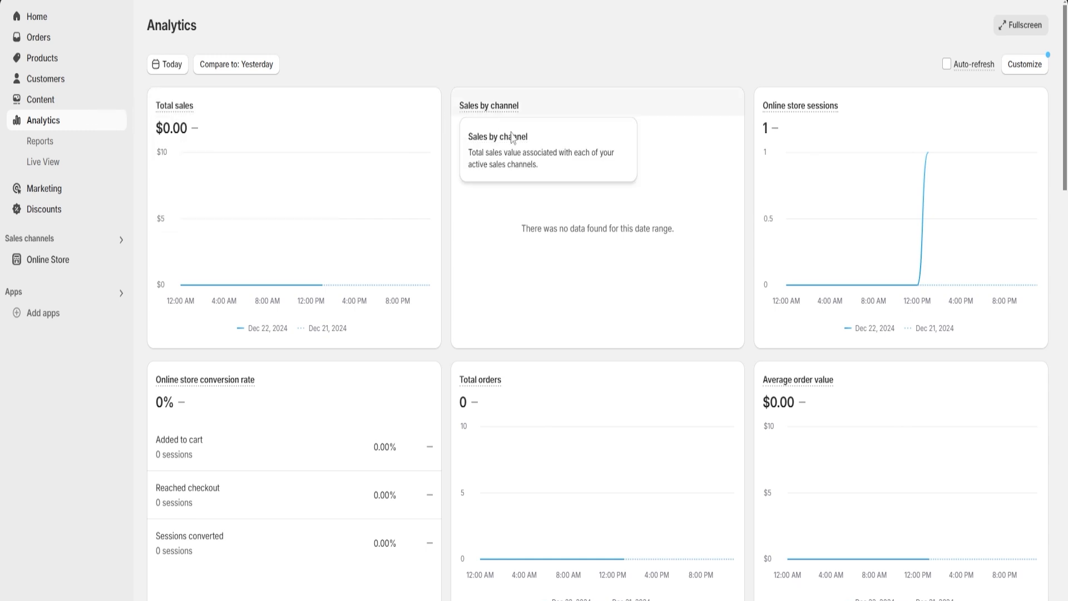
{"action": "mouse_move", "coordinate": [482, 384]}
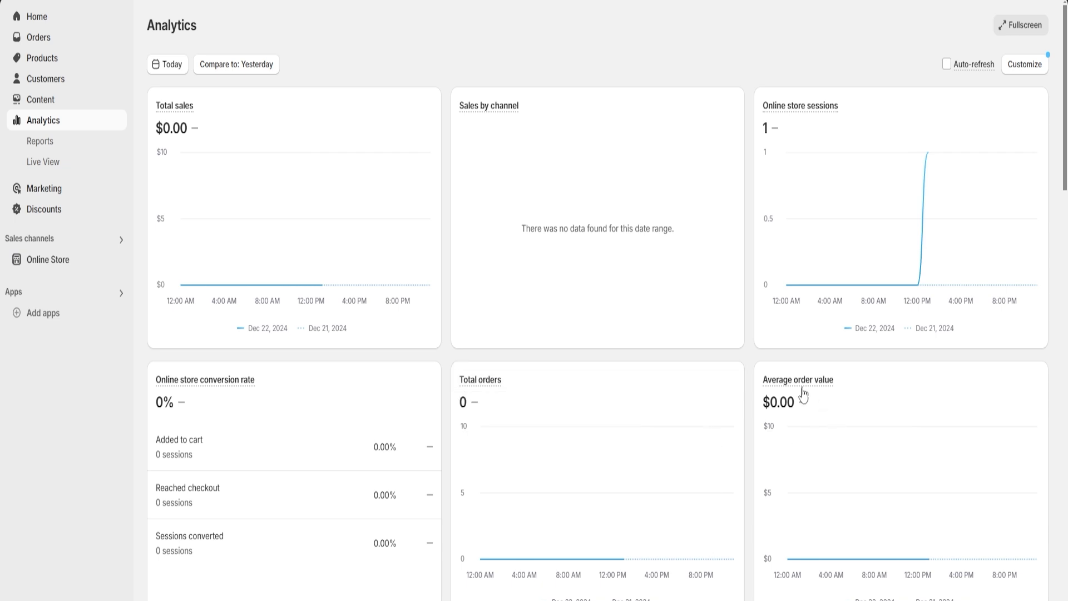
{"action": "scroll", "coordinate": [776, 296], "scroll_direction": "down", "scroll_amount": 4}
{"action": "scroll", "coordinate": [749, 283], "scroll_direction": "up", "scroll_amount": 5}
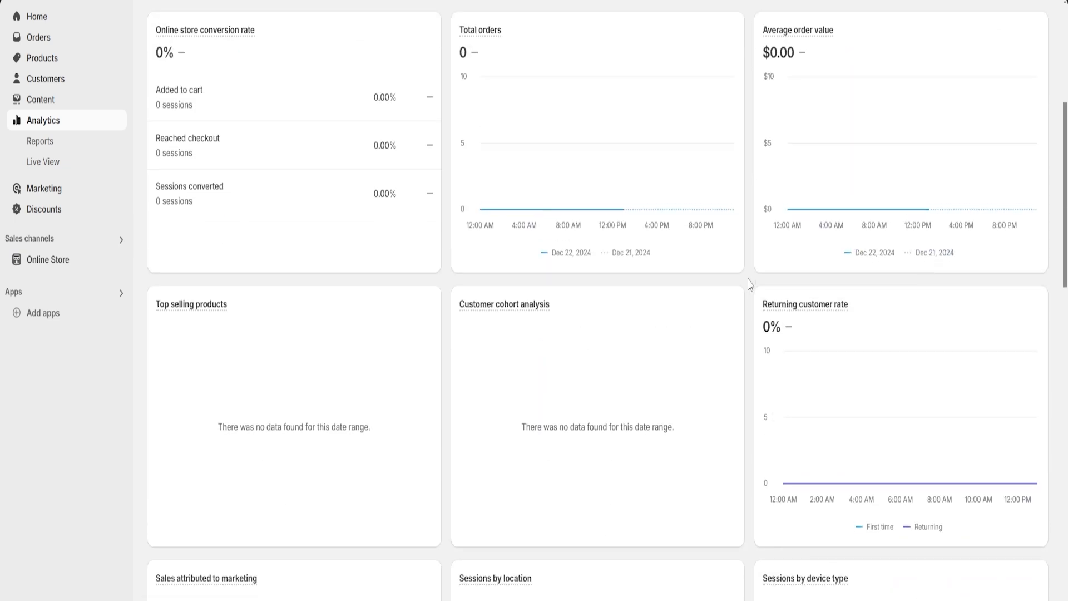
{"action": "scroll", "coordinate": [749, 282], "scroll_direction": "down", "scroll_amount": 10}
{"action": "scroll", "coordinate": [748, 286], "scroll_direction": "down", "scroll_amount": 6}
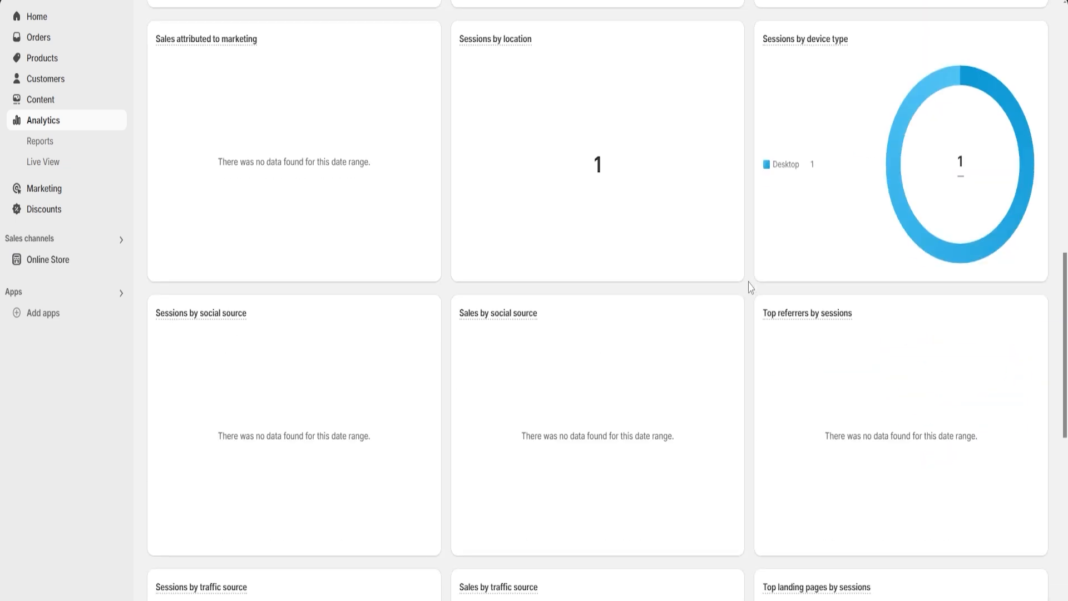
{"action": "scroll", "coordinate": [749, 287], "scroll_direction": "up", "scroll_amount": 9}
{"action": "scroll", "coordinate": [751, 286], "scroll_direction": "up", "scroll_amount": 8}
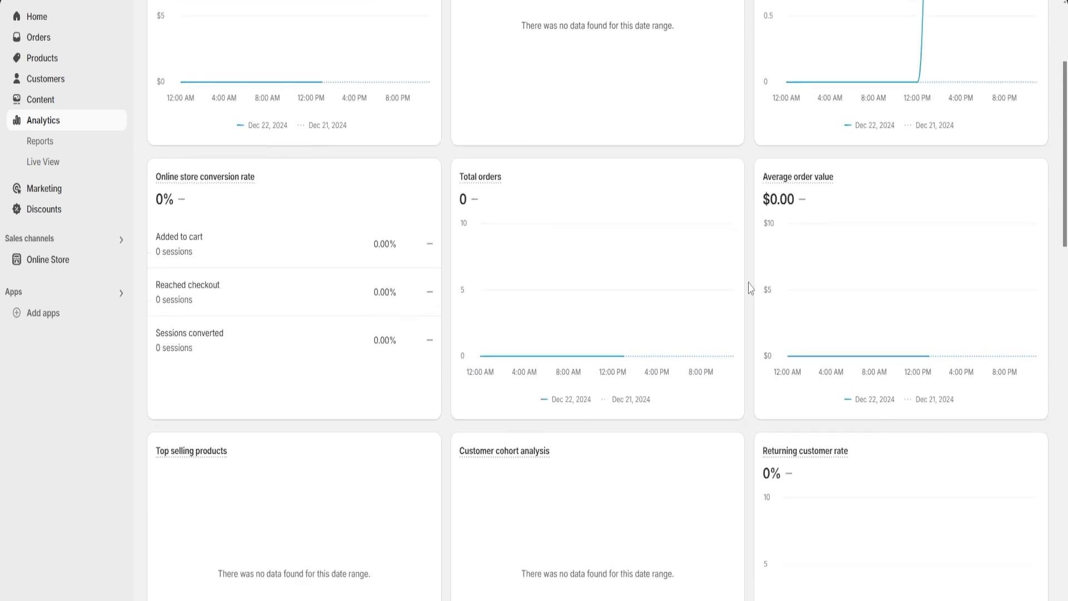
{"action": "scroll", "coordinate": [750, 286], "scroll_direction": "down", "scroll_amount": 10}
{"action": "scroll", "coordinate": [750, 287], "scroll_direction": "down", "scroll_amount": 13}
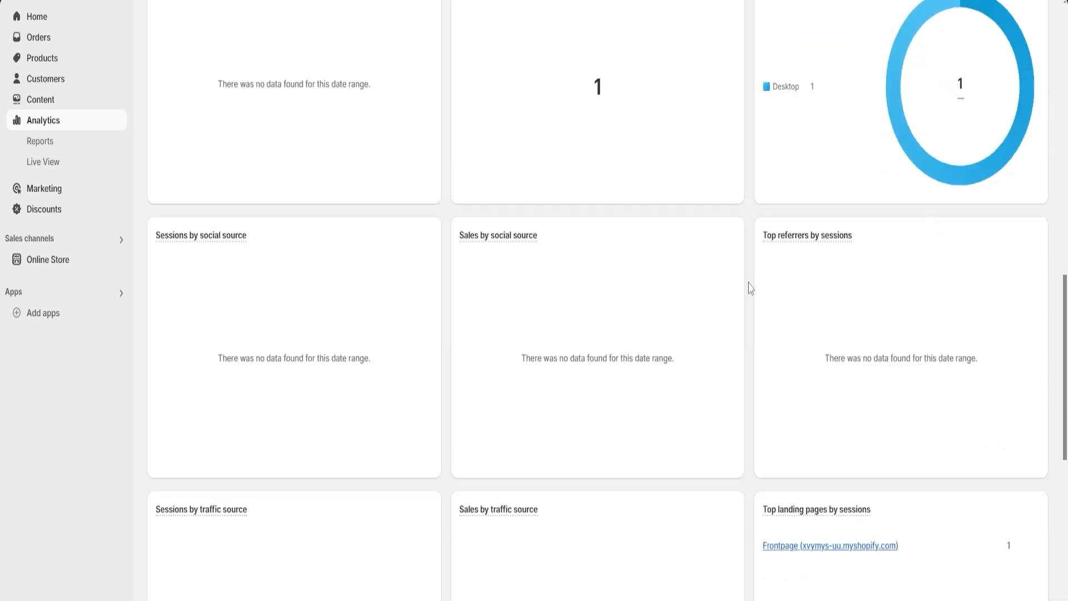
{"action": "scroll", "coordinate": [750, 288], "scroll_direction": "up", "scroll_amount": 4}
{"action": "scroll", "coordinate": [750, 287], "scroll_direction": "up", "scroll_amount": 20}
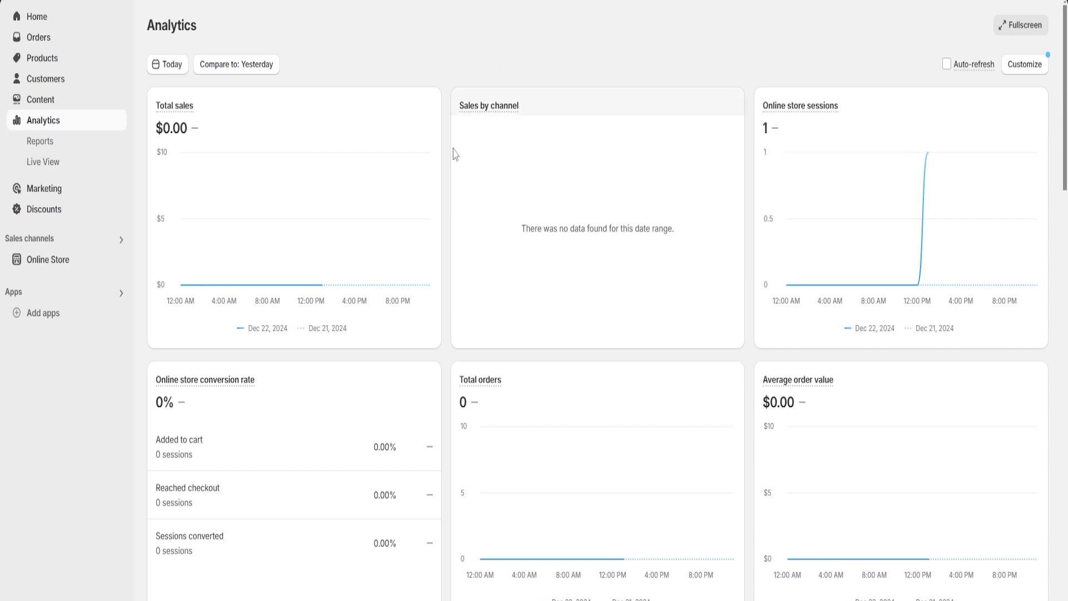
{"action": "scroll", "coordinate": [452, 177], "scroll_direction": "down", "scroll_amount": 13}
{"action": "scroll", "coordinate": [443, 221], "scroll_direction": "down", "scroll_amount": 5}
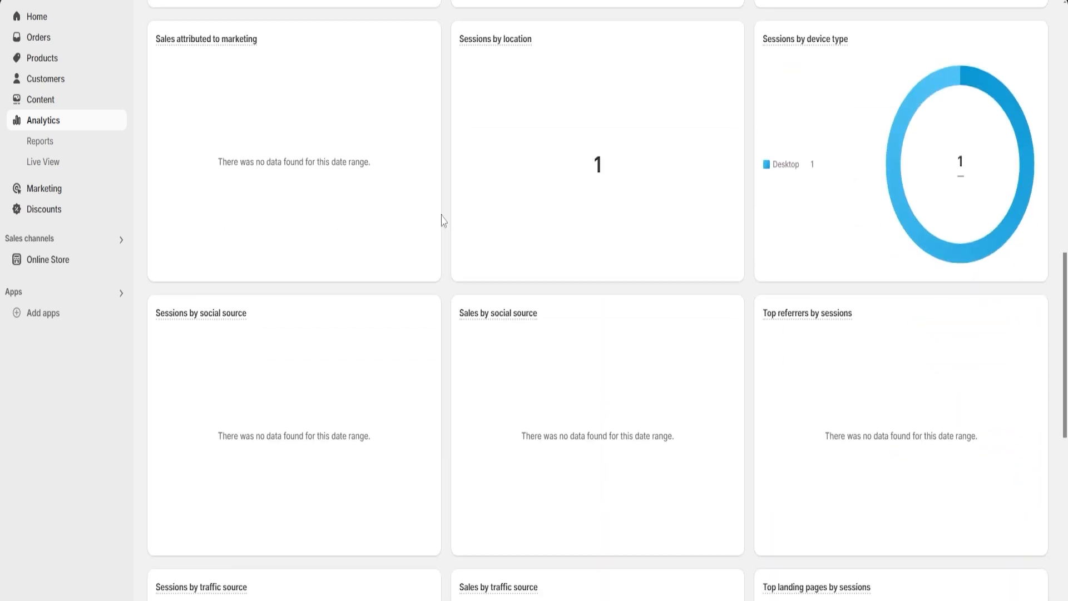
{"action": "scroll", "coordinate": [443, 229], "scroll_direction": "up", "scroll_amount": 9}
{"action": "scroll", "coordinate": [445, 230], "scroll_direction": "up", "scroll_amount": 5}
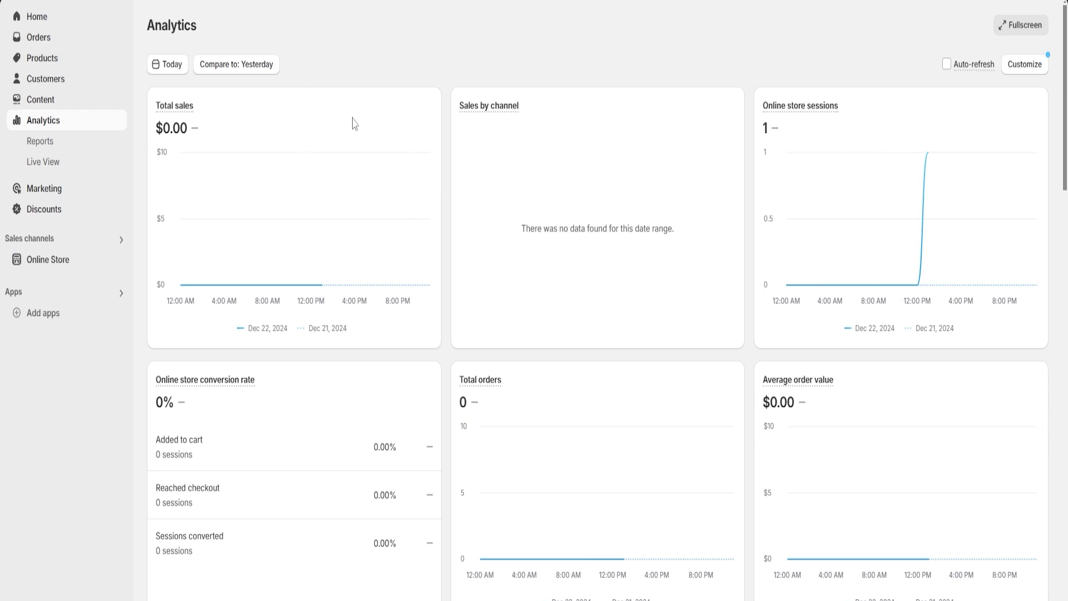
Start a new discount of the Amount off products type
{"action": "left_click", "coordinate": [59, 213]}
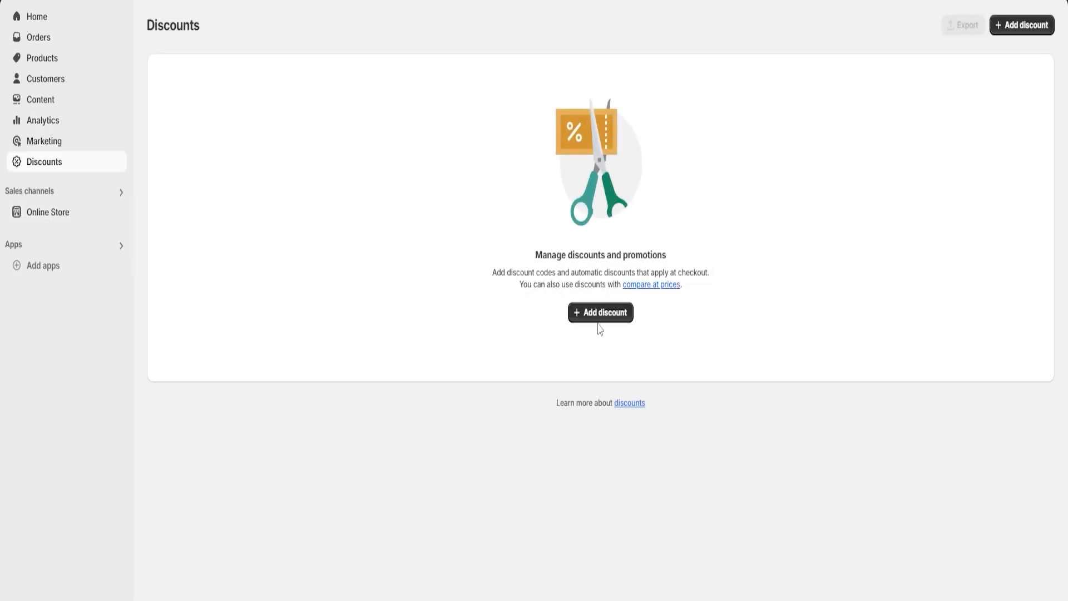
{"action": "left_click", "coordinate": [600, 313]}
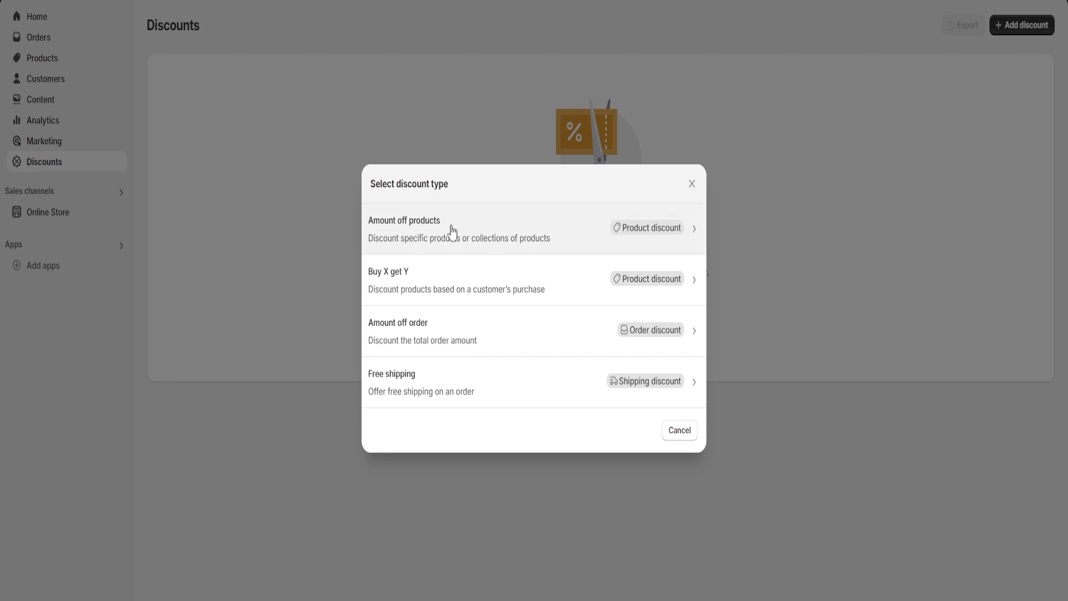
{"action": "left_click", "coordinate": [452, 228]}
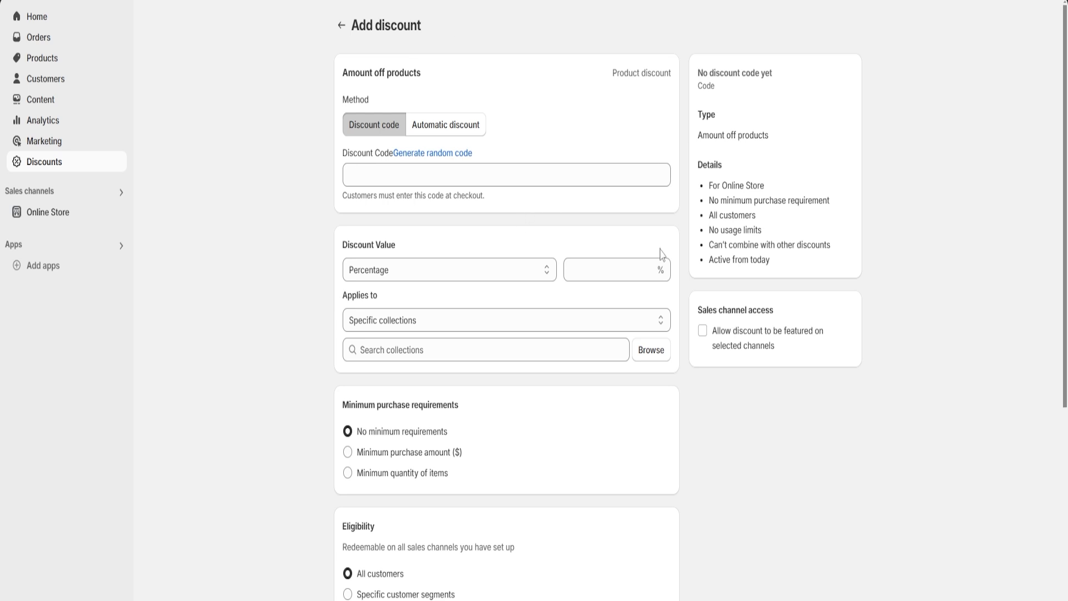
Enter code101 as the discount code and replace it with a randomly generated code
{"action": "left_click", "coordinate": [444, 169]}
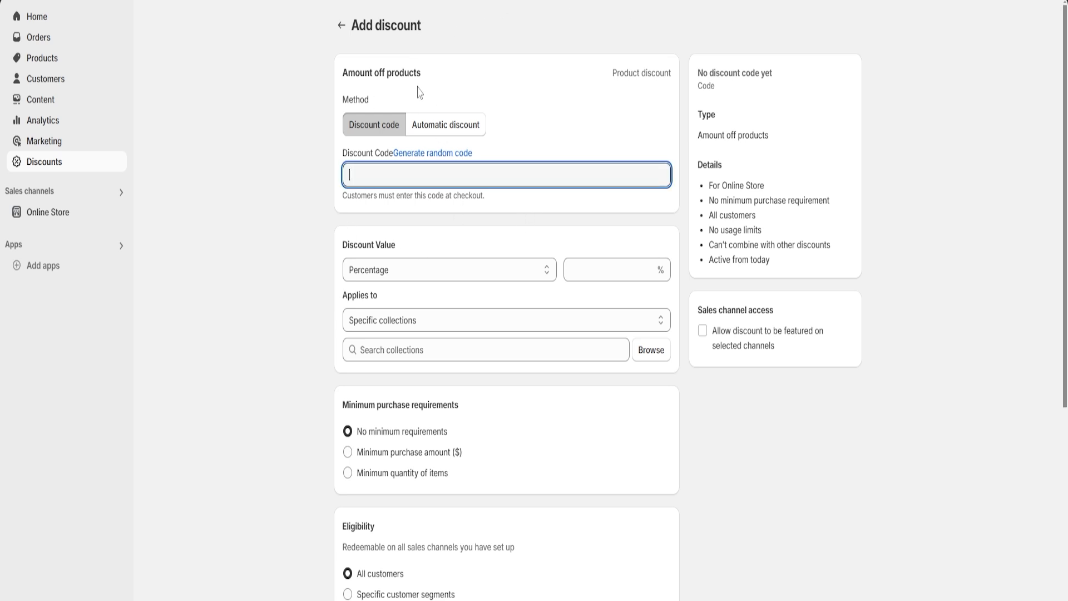
{"action": "type", "text": "code101"}
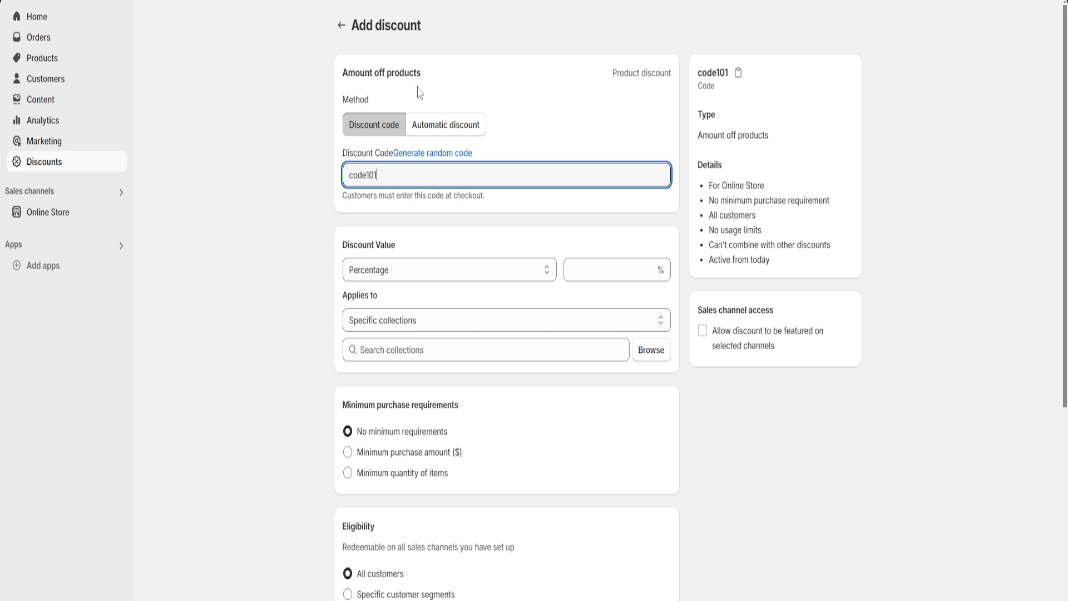
{"action": "left_click", "coordinate": [447, 154]}
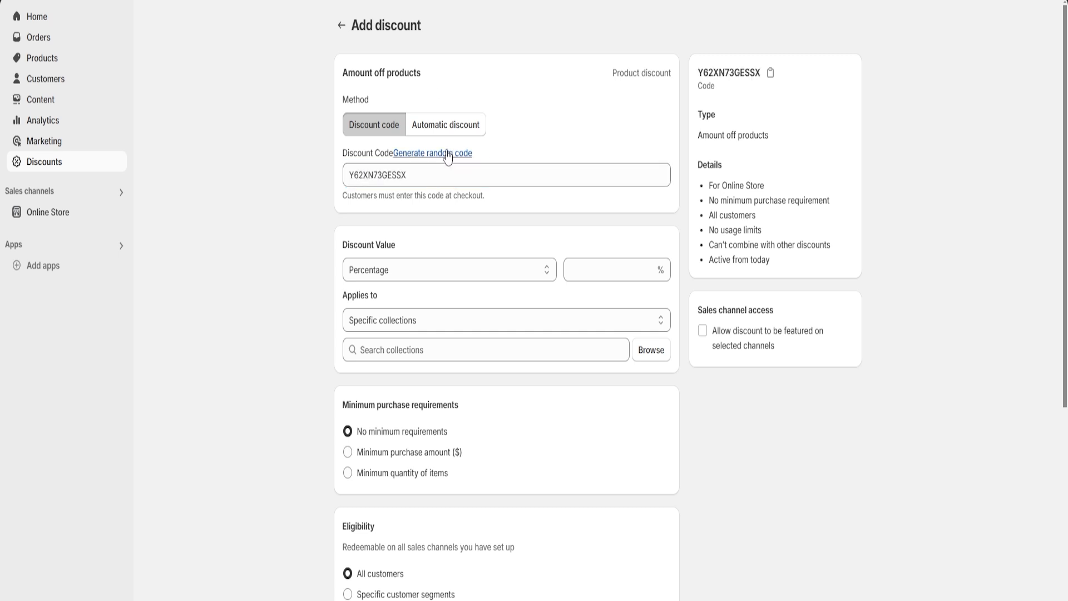
{"action": "left_click_drag", "start_coordinate": [445, 175], "coordinate": [291, 183]}
{"action": "left_click", "coordinate": [452, 175]}
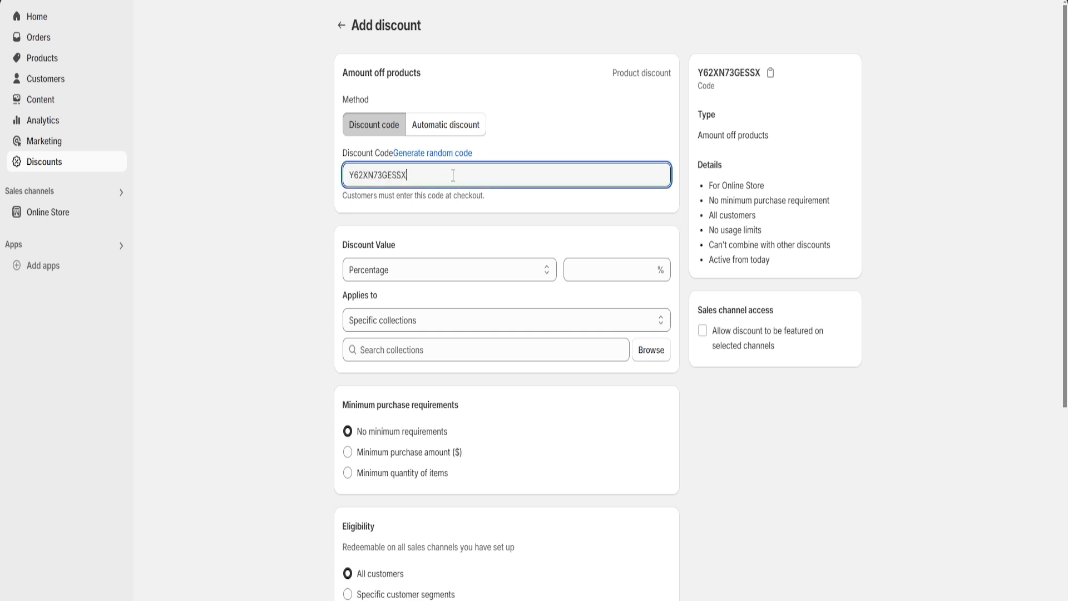
{"action": "left_click", "coordinate": [526, 136]}
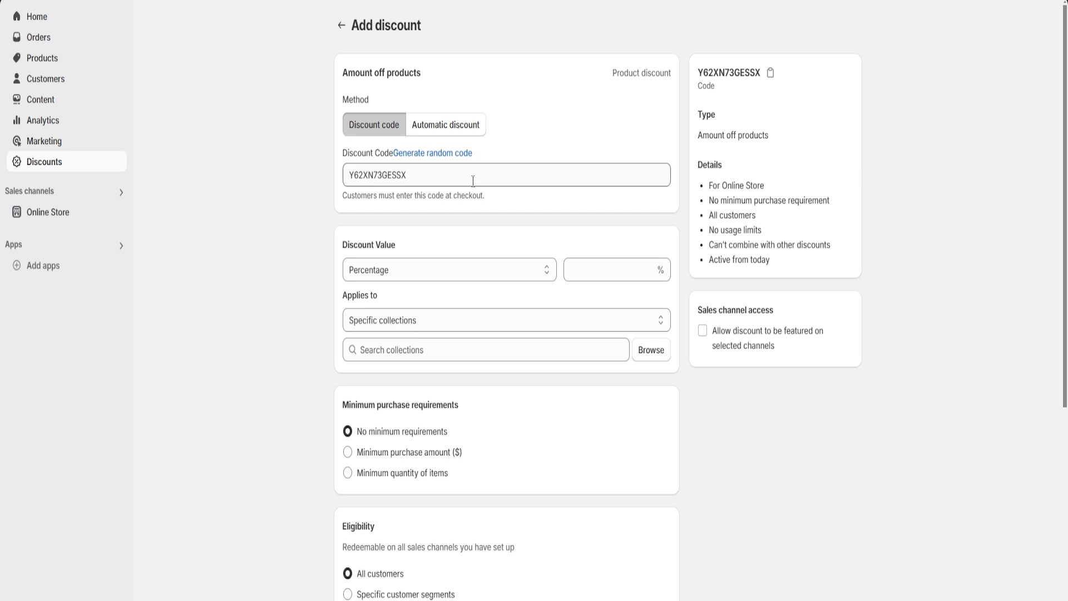
Choose Percentage as the discount's value type
{"action": "scroll", "coordinate": [523, 206], "scroll_direction": "down", "scroll_amount": 2}
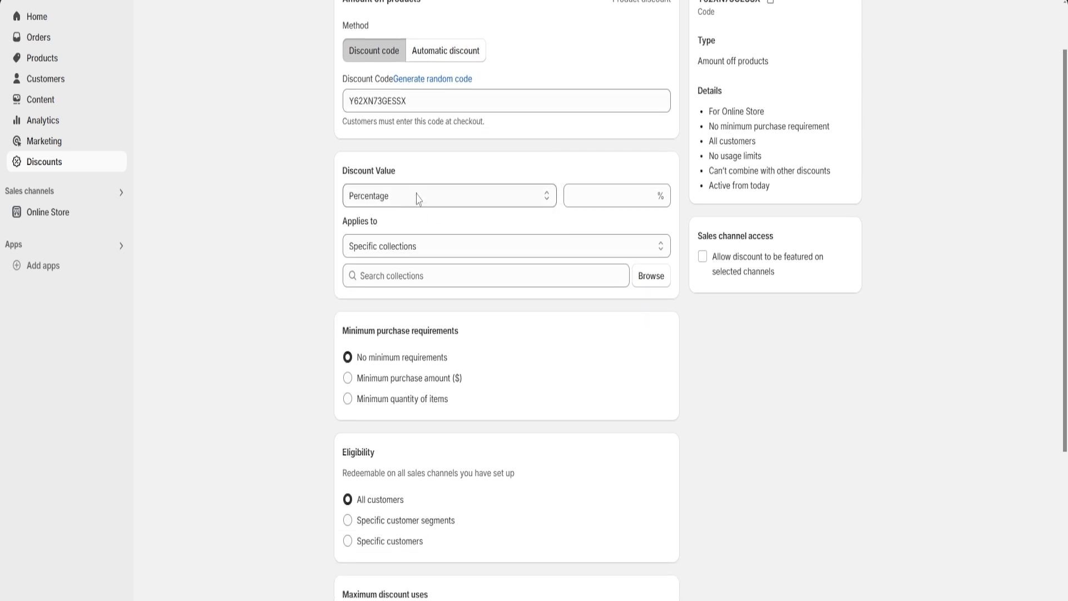
{"action": "left_click", "coordinate": [427, 201]}
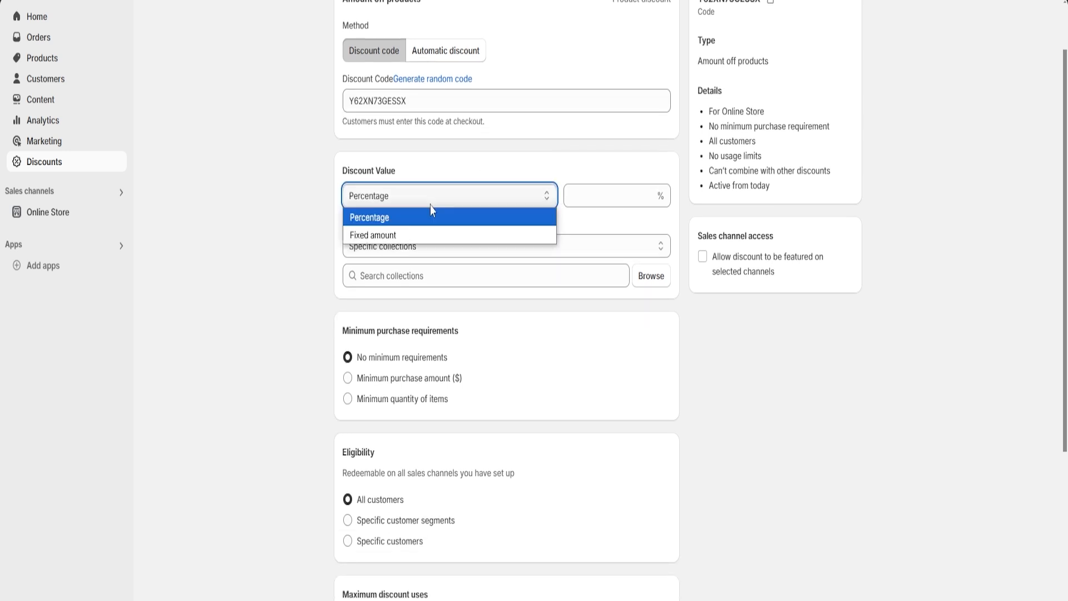
{"action": "left_click", "coordinate": [403, 222]}
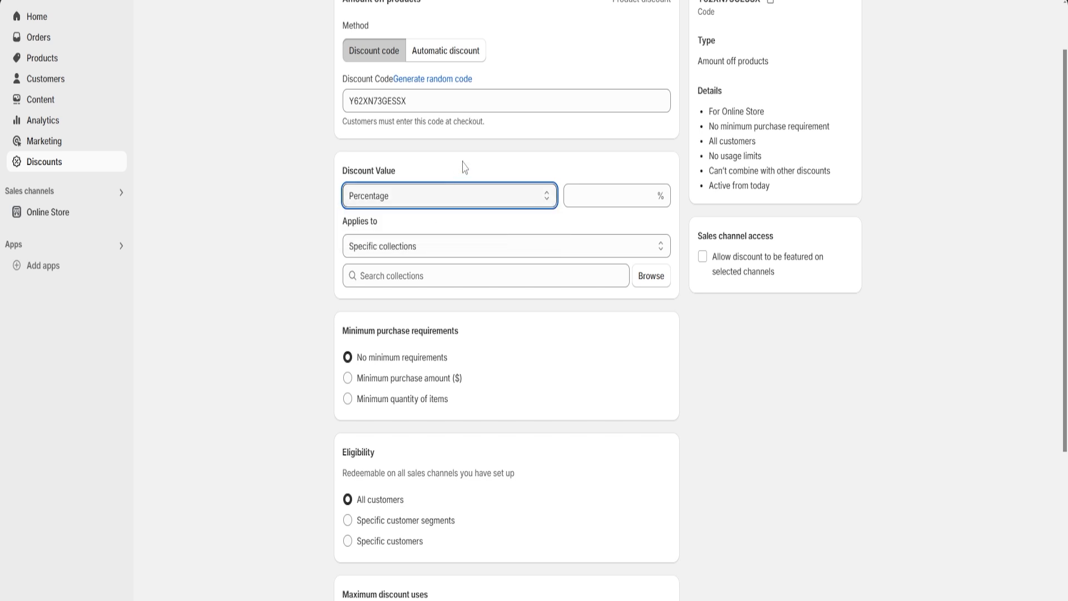
Set the discount value to 10 percent
{"action": "left_click", "coordinate": [597, 193]}
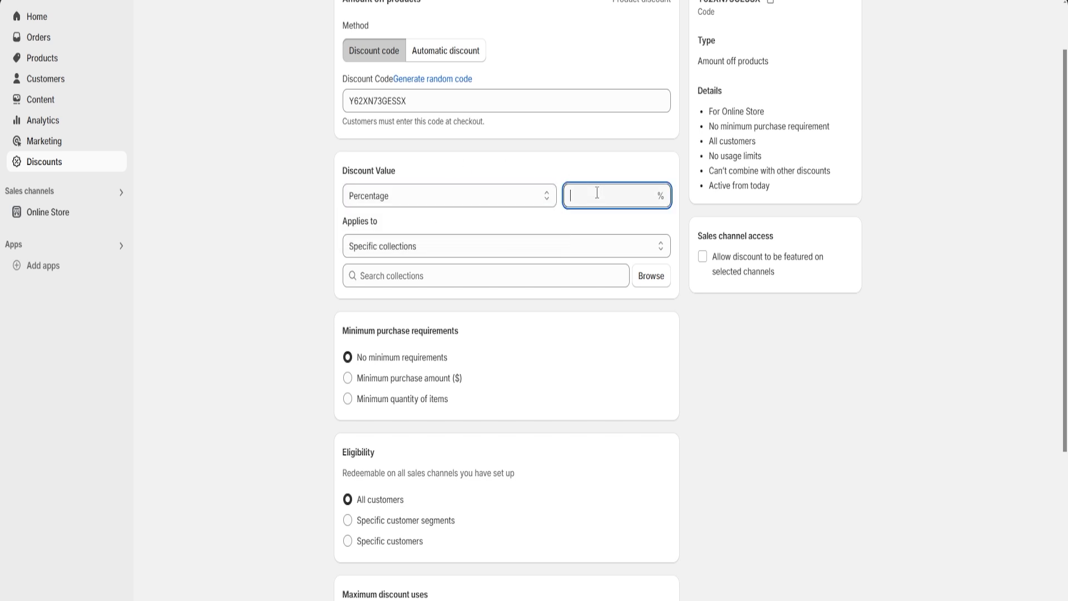
{"action": "type", "text": "10"}
{"action": "left_click", "coordinate": [608, 173]}
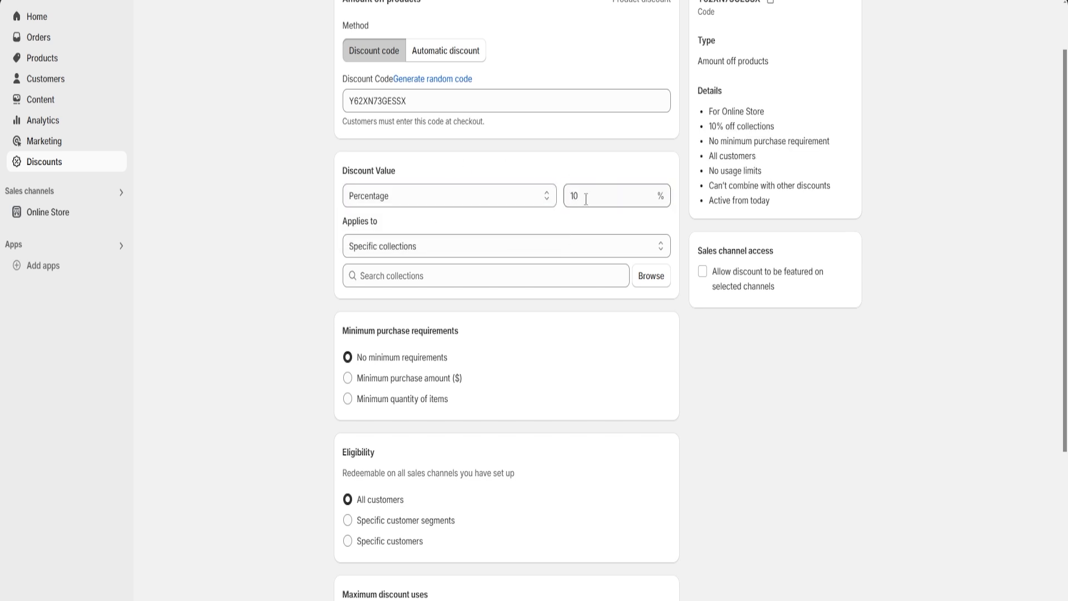
Apply the discount to the Home page collection
{"action": "scroll", "coordinate": [577, 167], "scroll_direction": "down", "scroll_amount": 2}
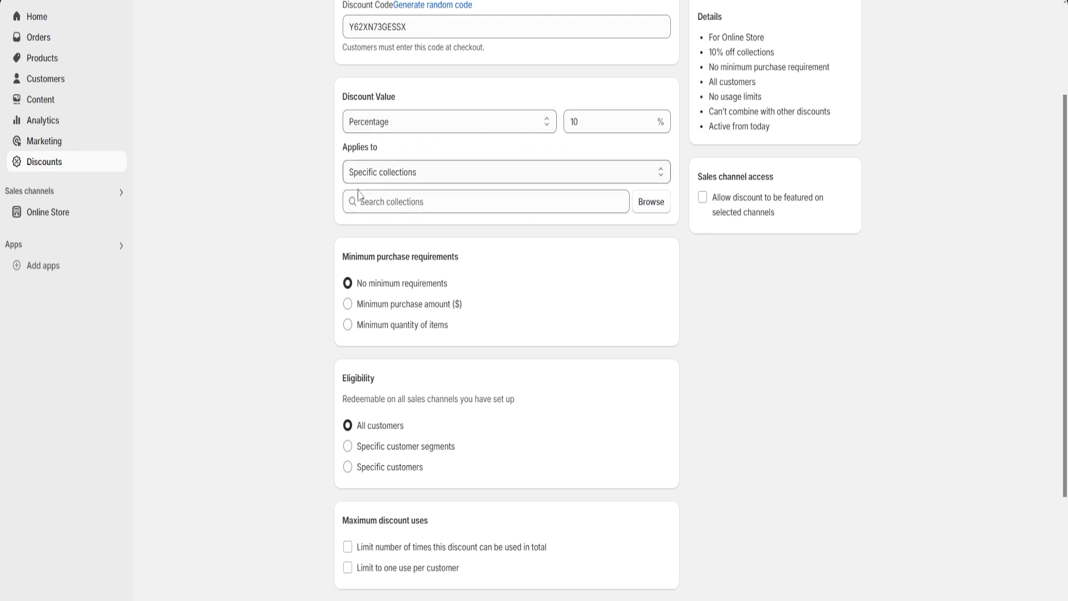
{"action": "left_click", "coordinate": [655, 206]}
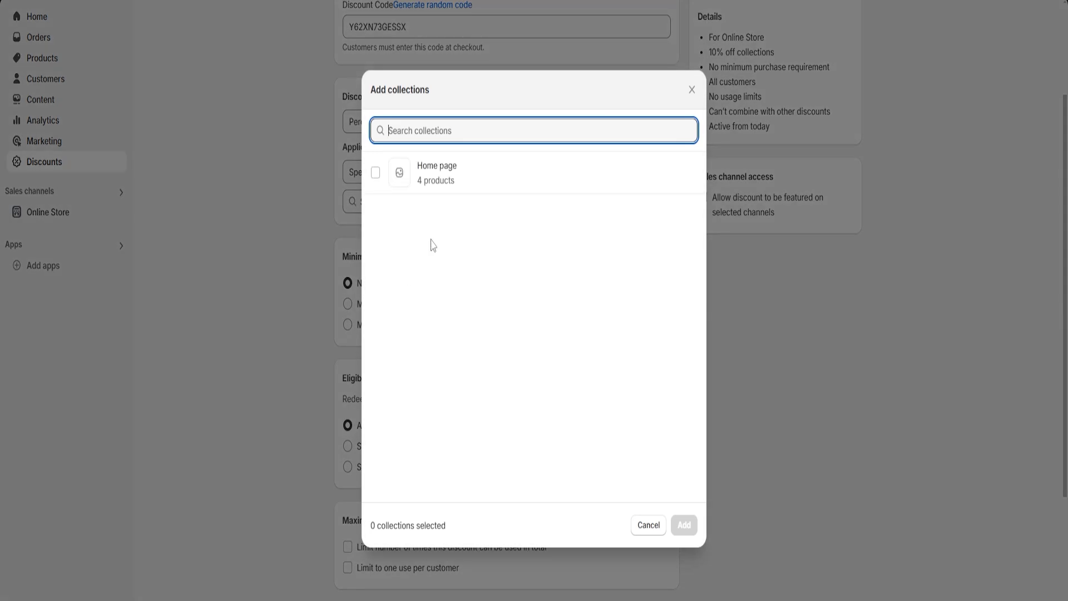
{"action": "left_click", "coordinate": [376, 172]}
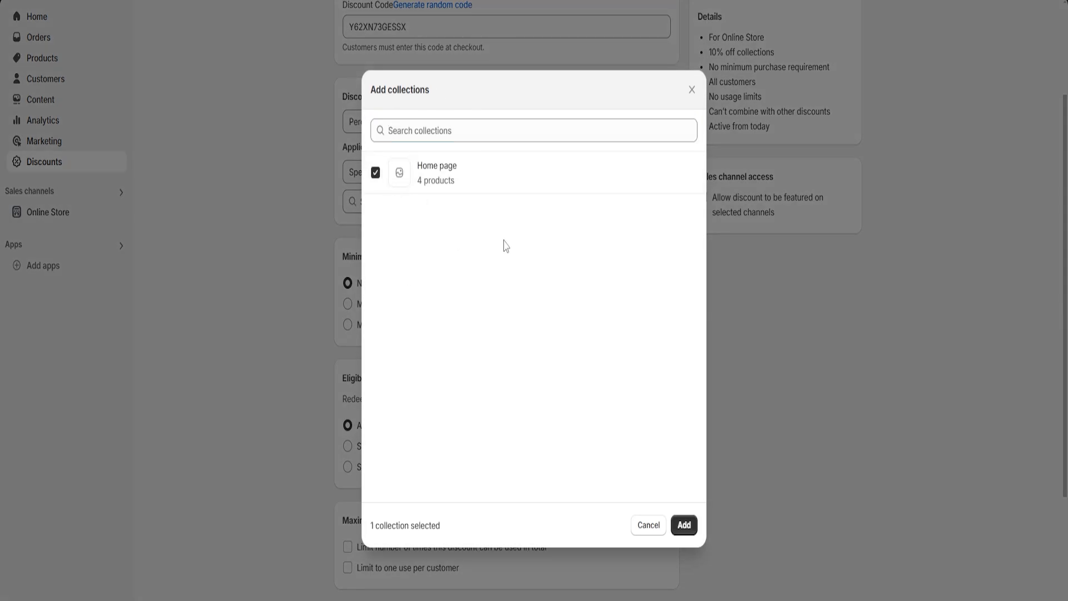
{"action": "left_click", "coordinate": [684, 525]}
Review the discount's minimum purchase requirements, eligibility, maximum uses and combinations settings
{"action": "left_click_drag", "start_coordinate": [343, 171], "coordinate": [472, 167]}
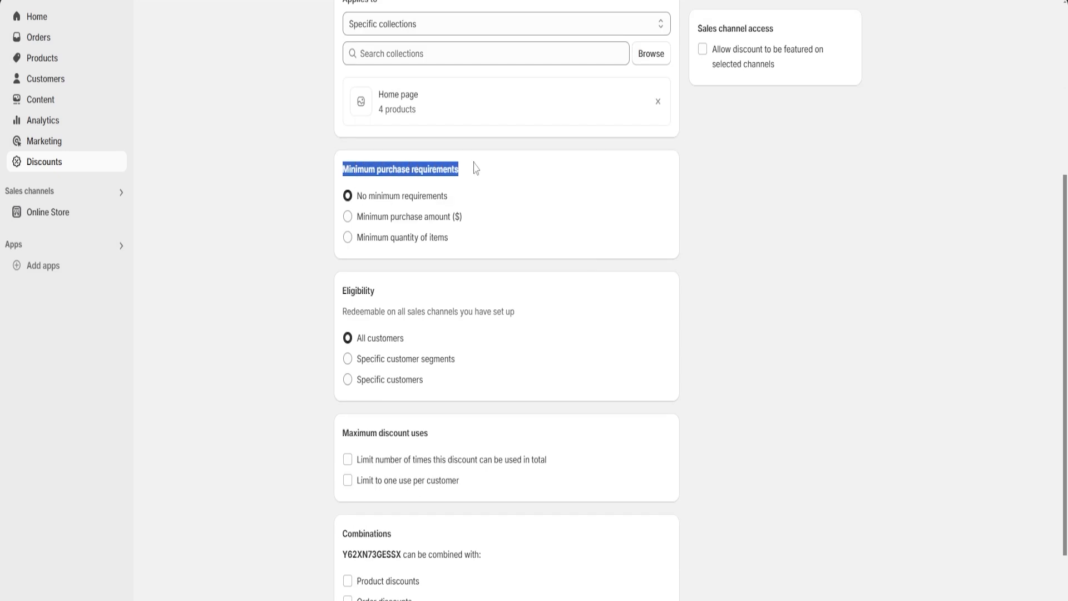
{"action": "left_click", "coordinate": [485, 189]}
{"action": "scroll", "coordinate": [523, 213], "scroll_direction": "down", "scroll_amount": 1}
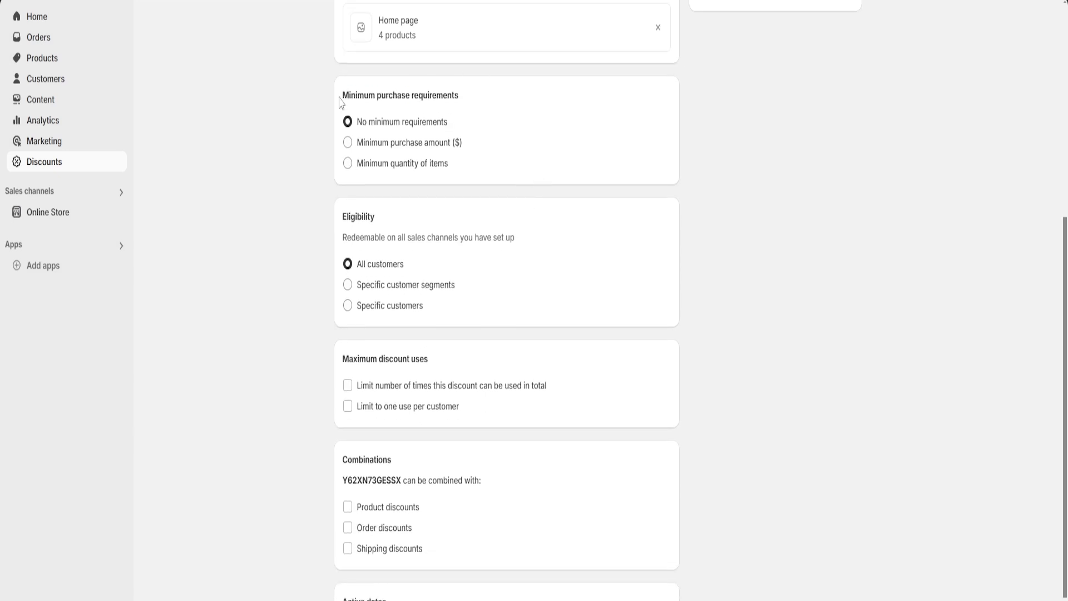
{"action": "left_click_drag", "start_coordinate": [340, 102], "coordinate": [465, 106]}
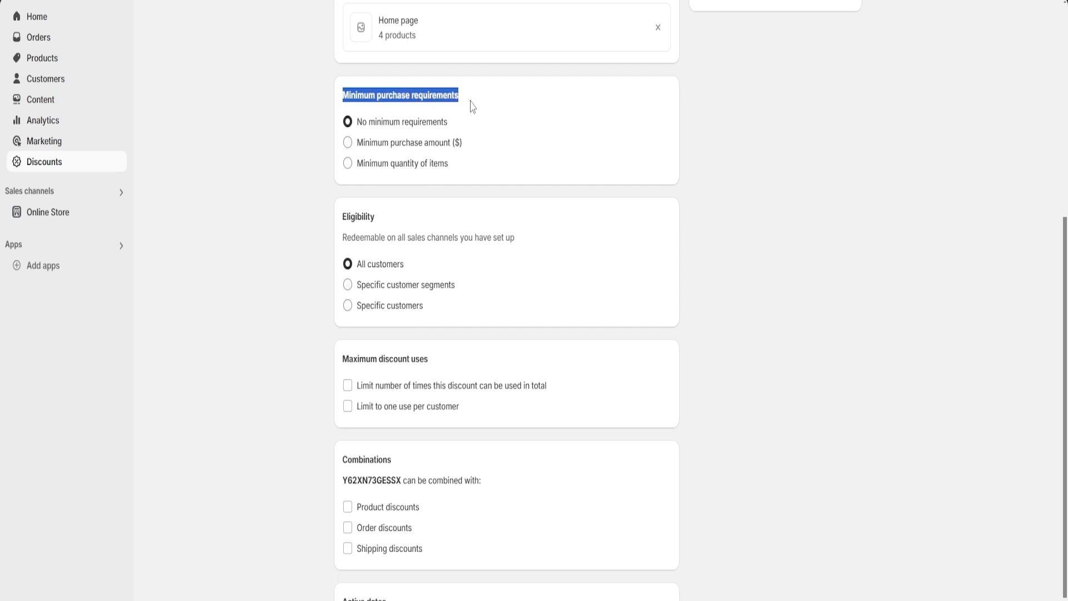
{"action": "left_click", "coordinate": [477, 111]}
{"action": "scroll", "coordinate": [413, 148], "scroll_direction": "down", "scroll_amount": 1}
{"action": "left_click_drag", "start_coordinate": [342, 145], "coordinate": [392, 148]}
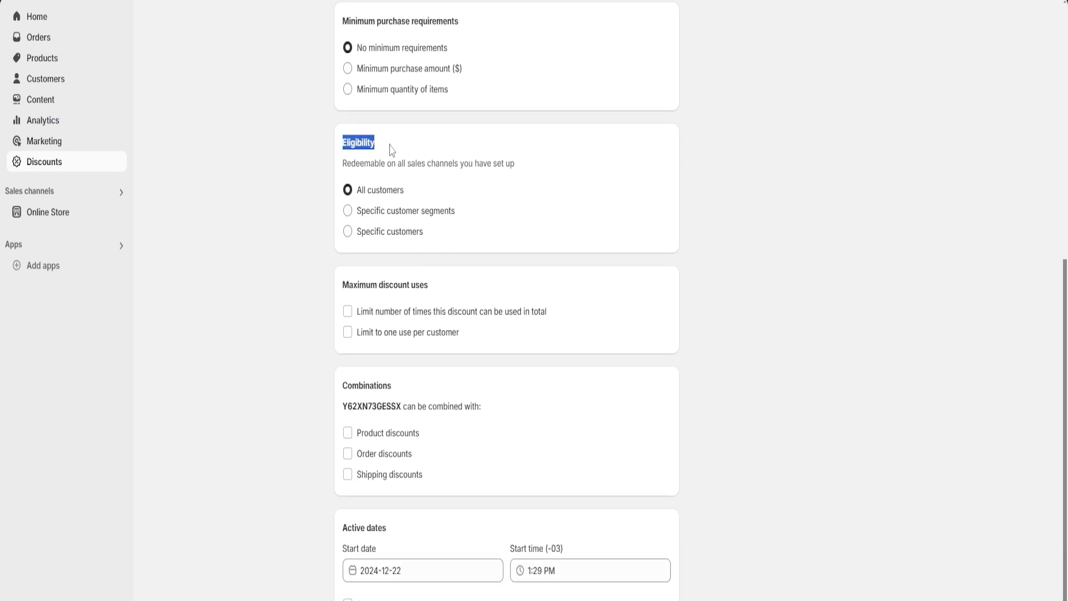
{"action": "left_click", "coordinate": [393, 148]}
{"action": "scroll", "coordinate": [487, 170], "scroll_direction": "down", "scroll_amount": 1}
{"action": "left_click_drag", "start_coordinate": [343, 263], "coordinate": [448, 272]}
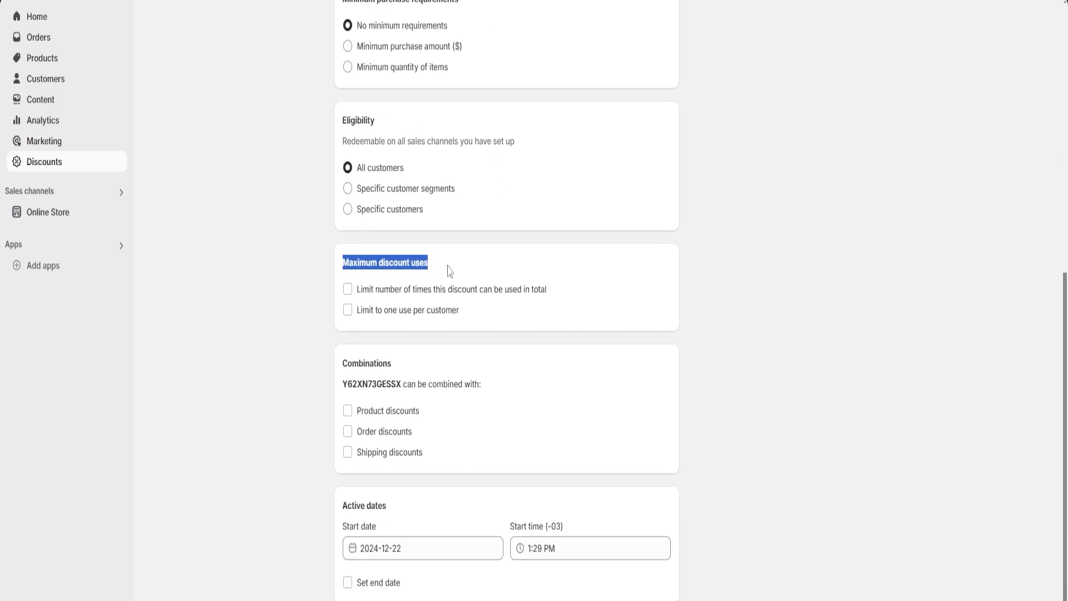
{"action": "left_click", "coordinate": [455, 270]}
{"action": "double_click", "coordinate": [359, 367]}
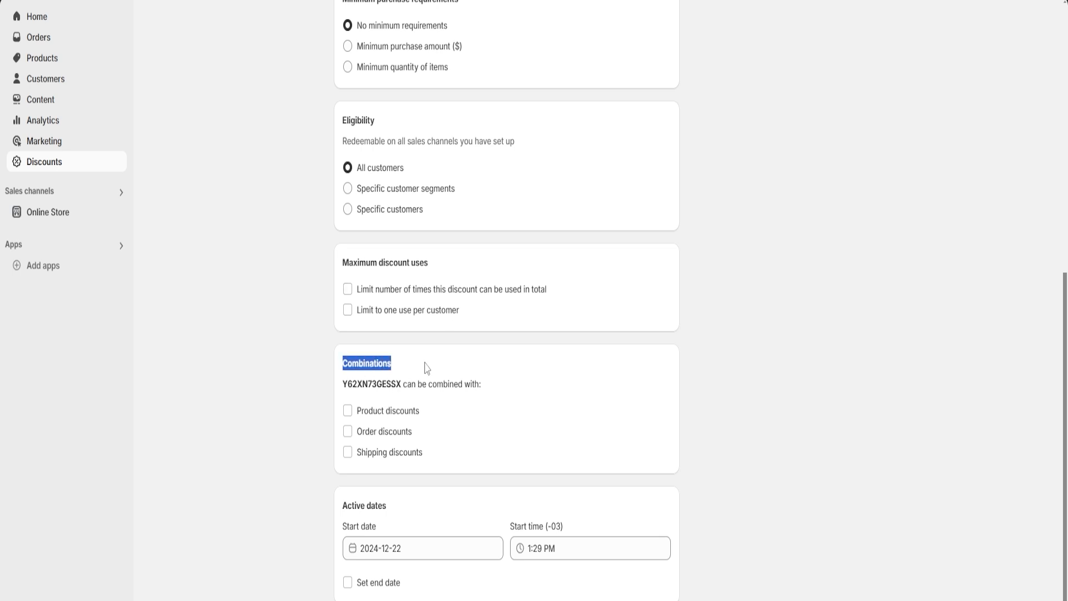
{"action": "left_click", "coordinate": [426, 367]}
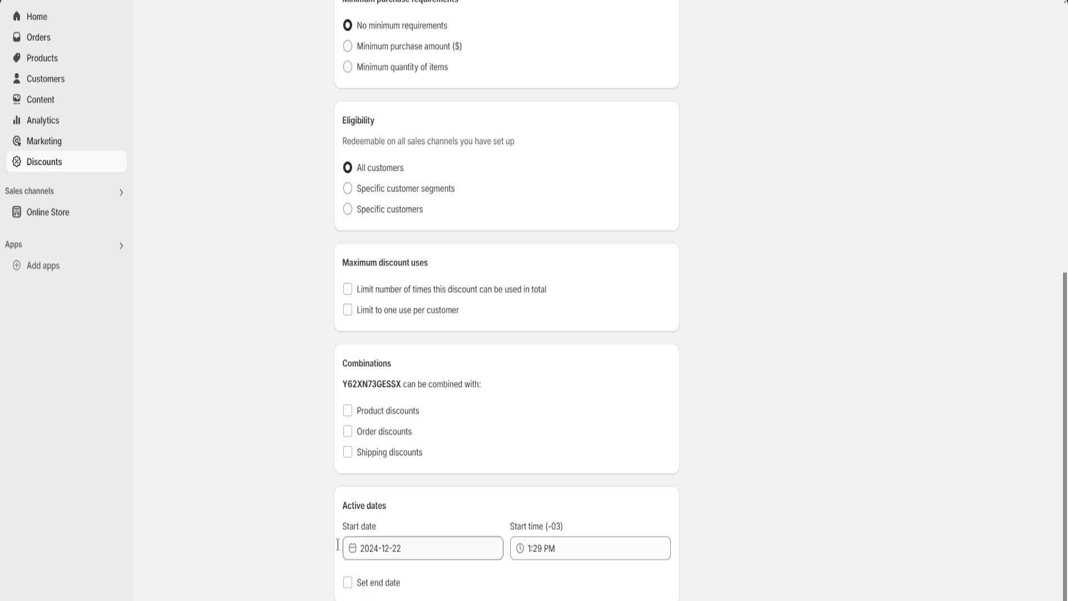
Enable an end date for the discount and set it to 2024-12-29
{"action": "left_click", "coordinate": [349, 582]}
{"action": "scroll", "coordinate": [495, 490], "scroll_direction": "down", "scroll_amount": 1}
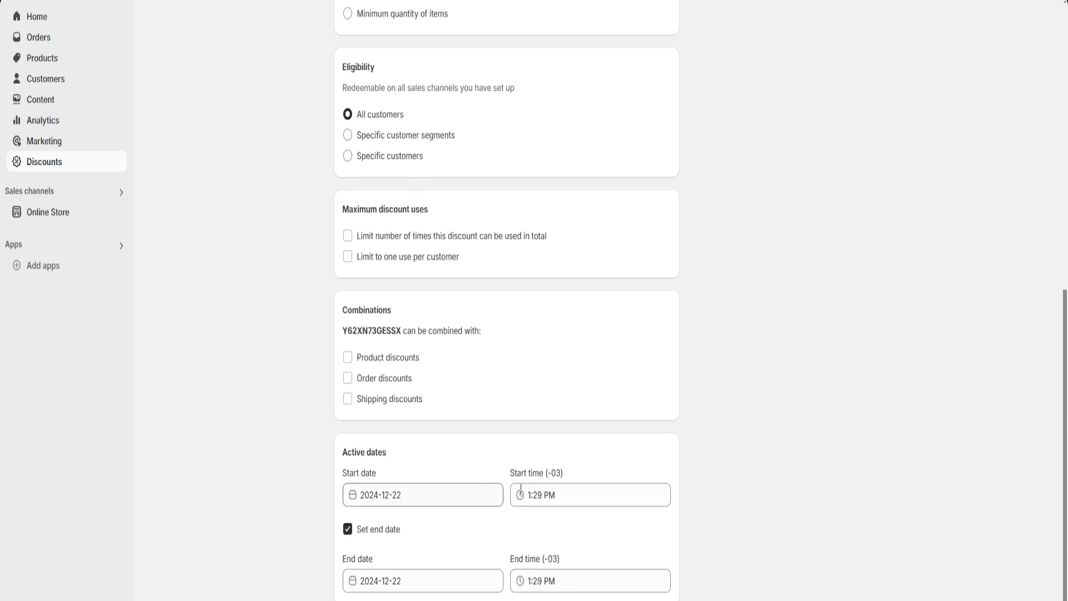
{"action": "left_click", "coordinate": [419, 579]}
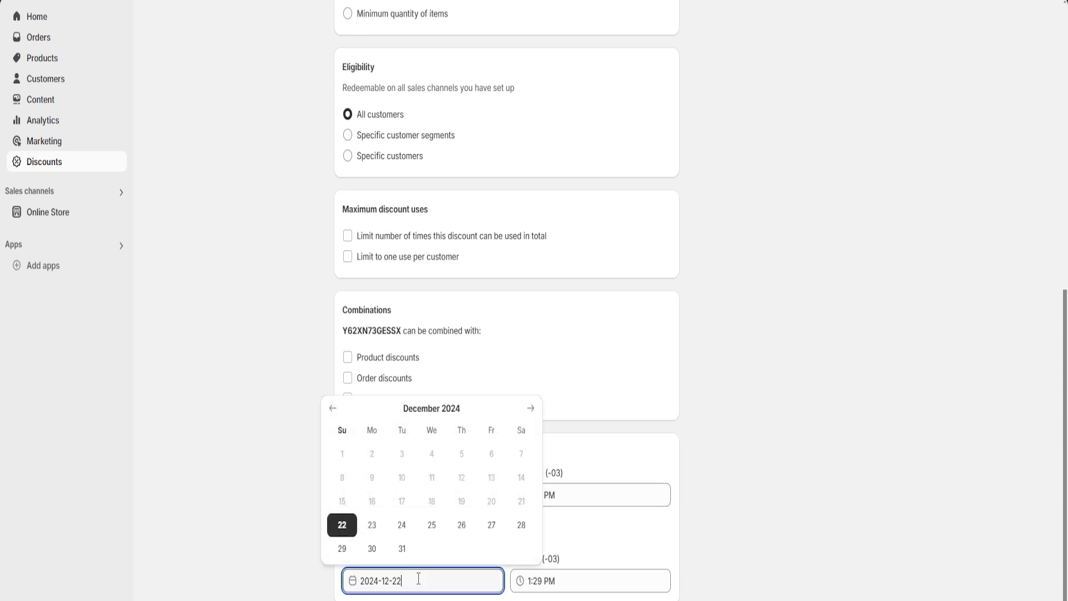
{"action": "left_click", "coordinate": [342, 548]}
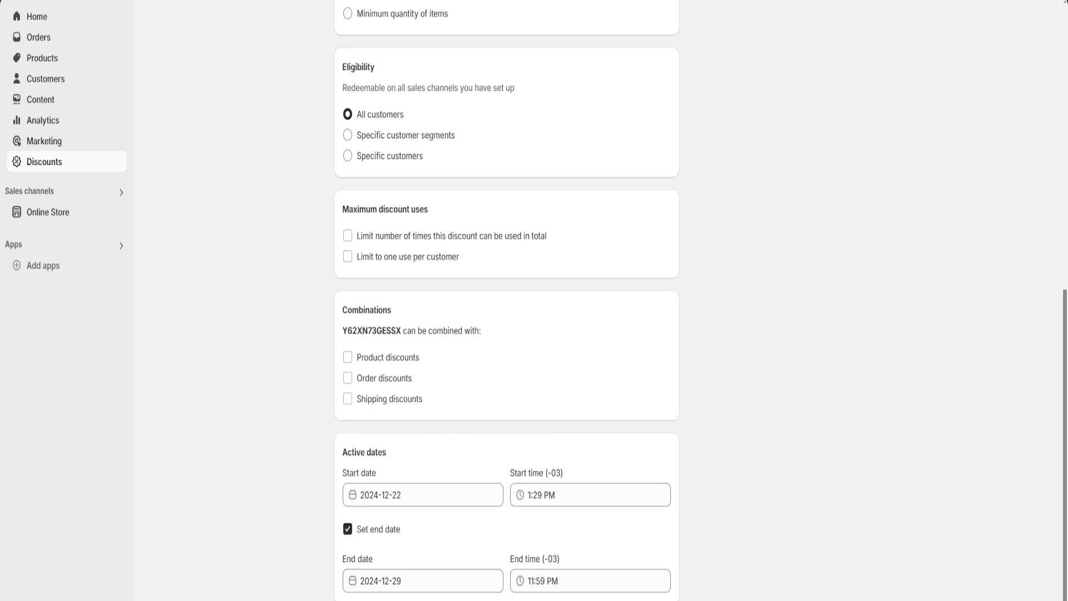